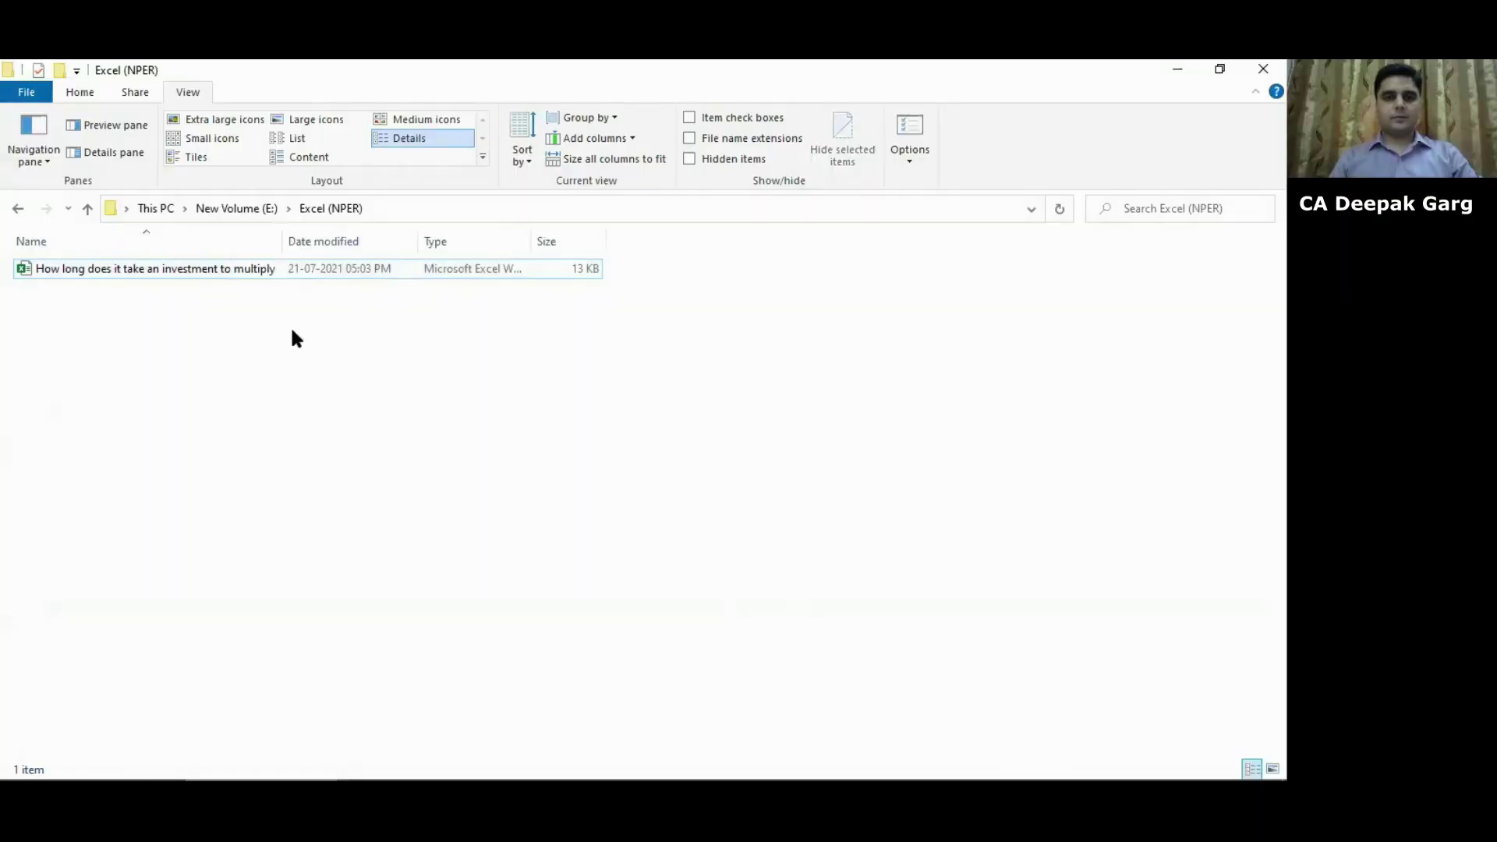
Open the 'How long does it take an investment to multiply' workbook from the Excel (NPER) folder.
double_click(212, 267)
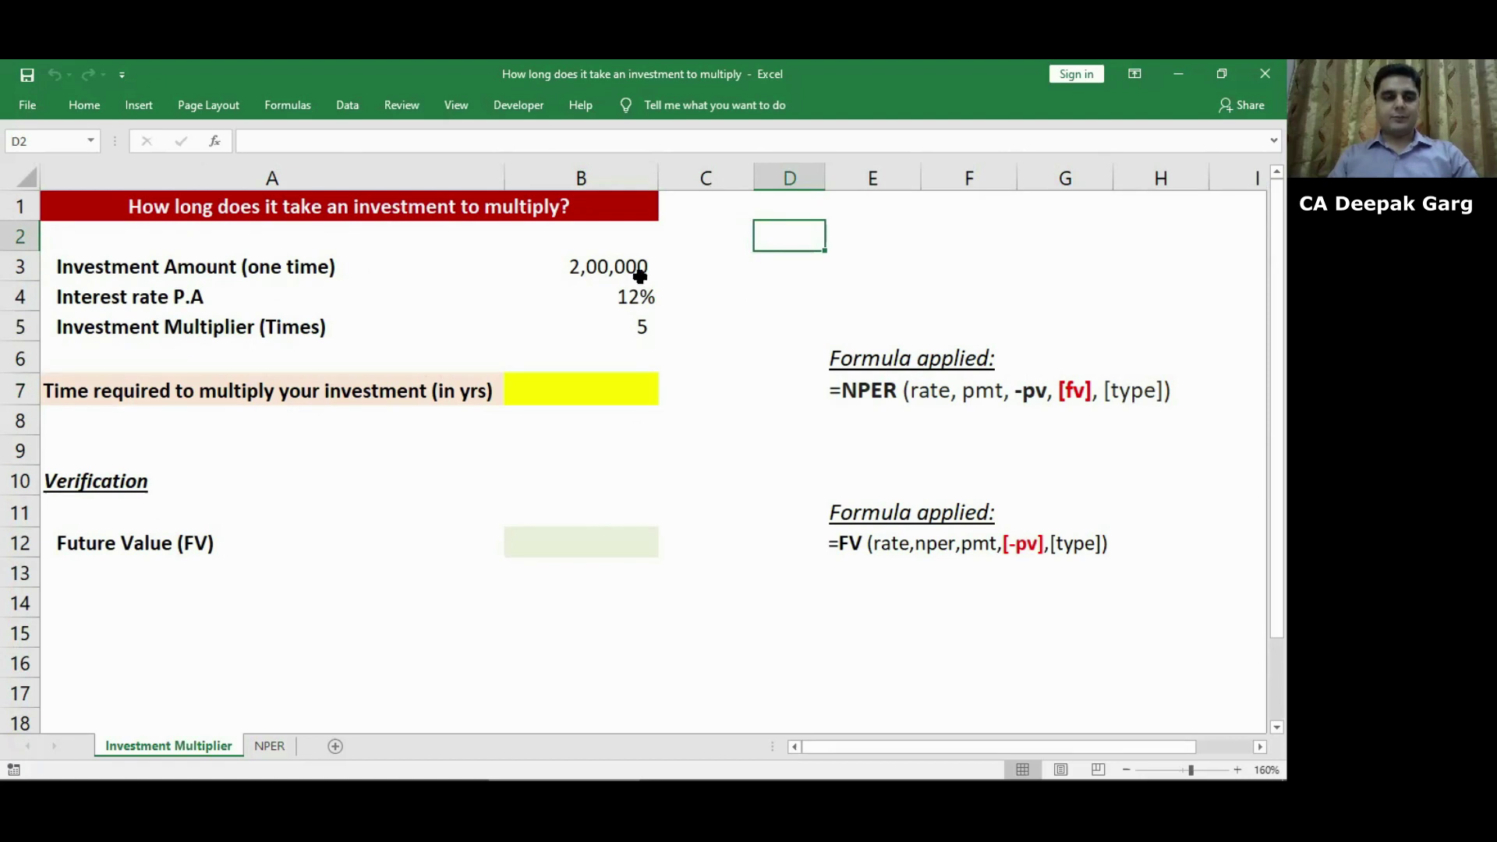
Review the investment amount, the 12% rate and the multiplier 5, then select B7.
left_click(557, 272)
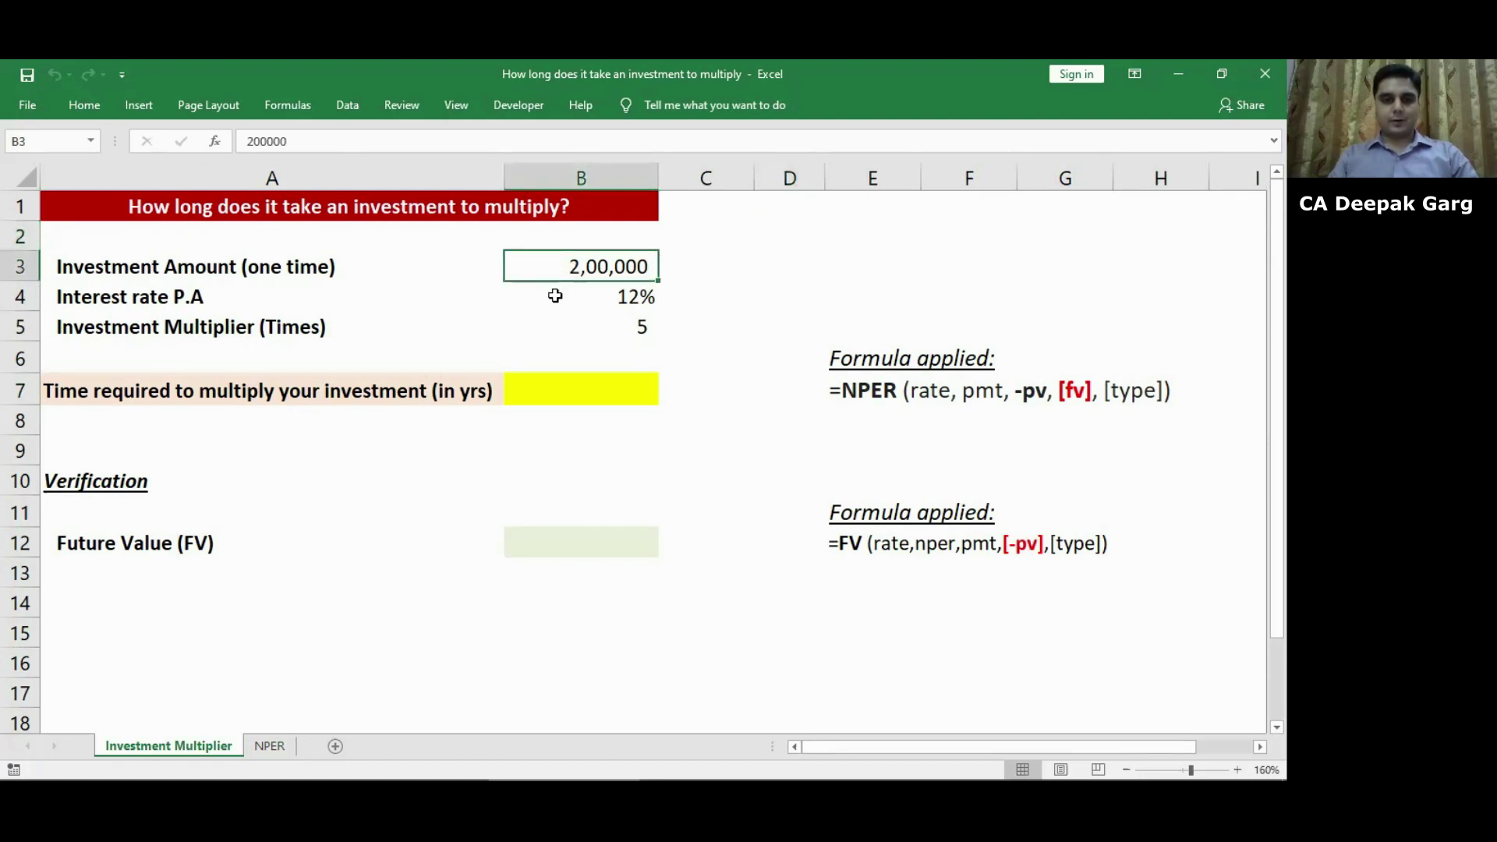
left_click(553, 297)
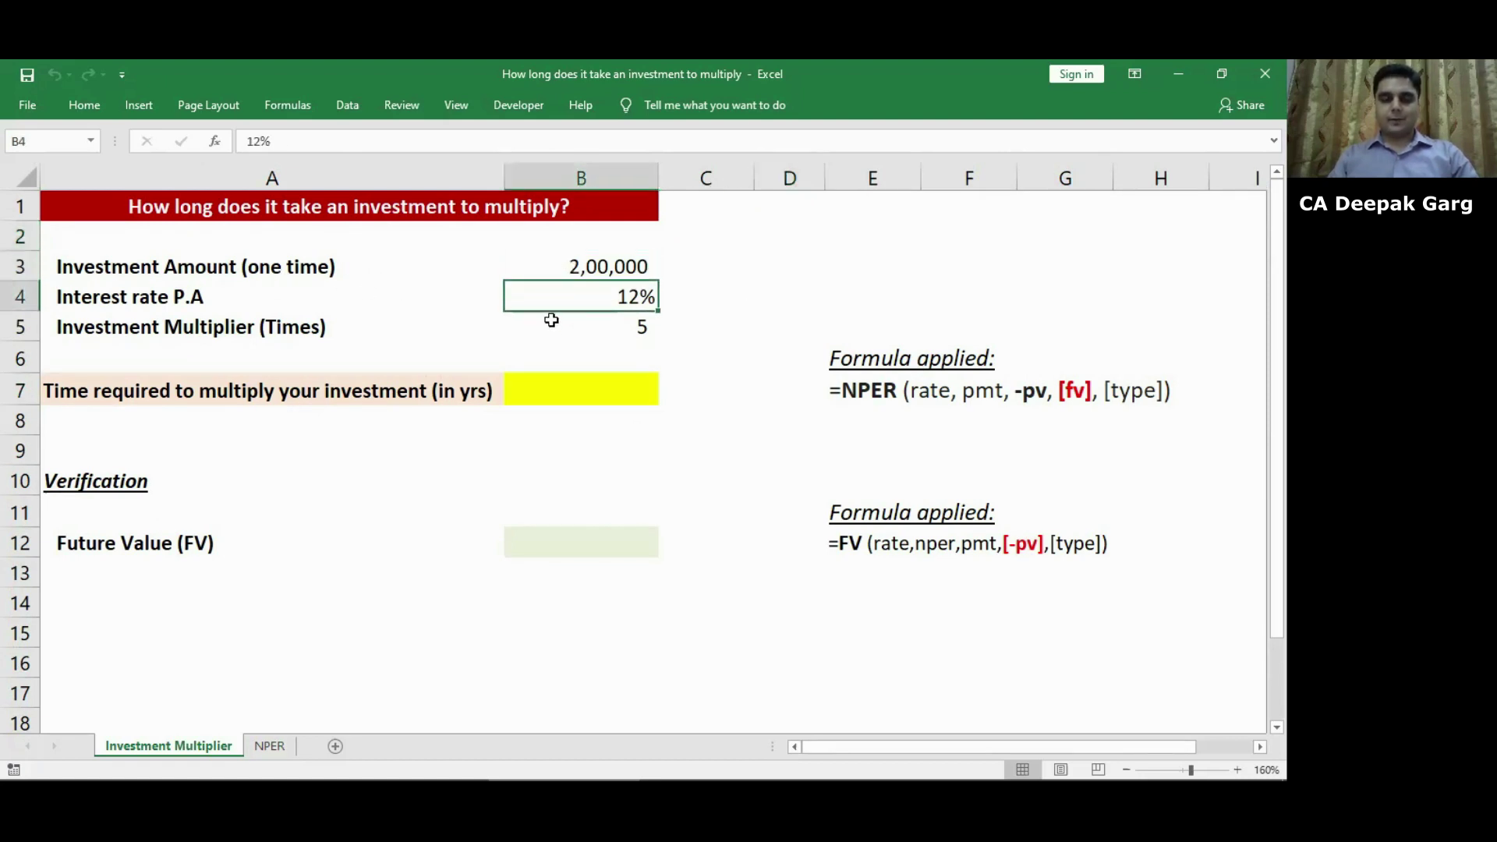
left_click(555, 334)
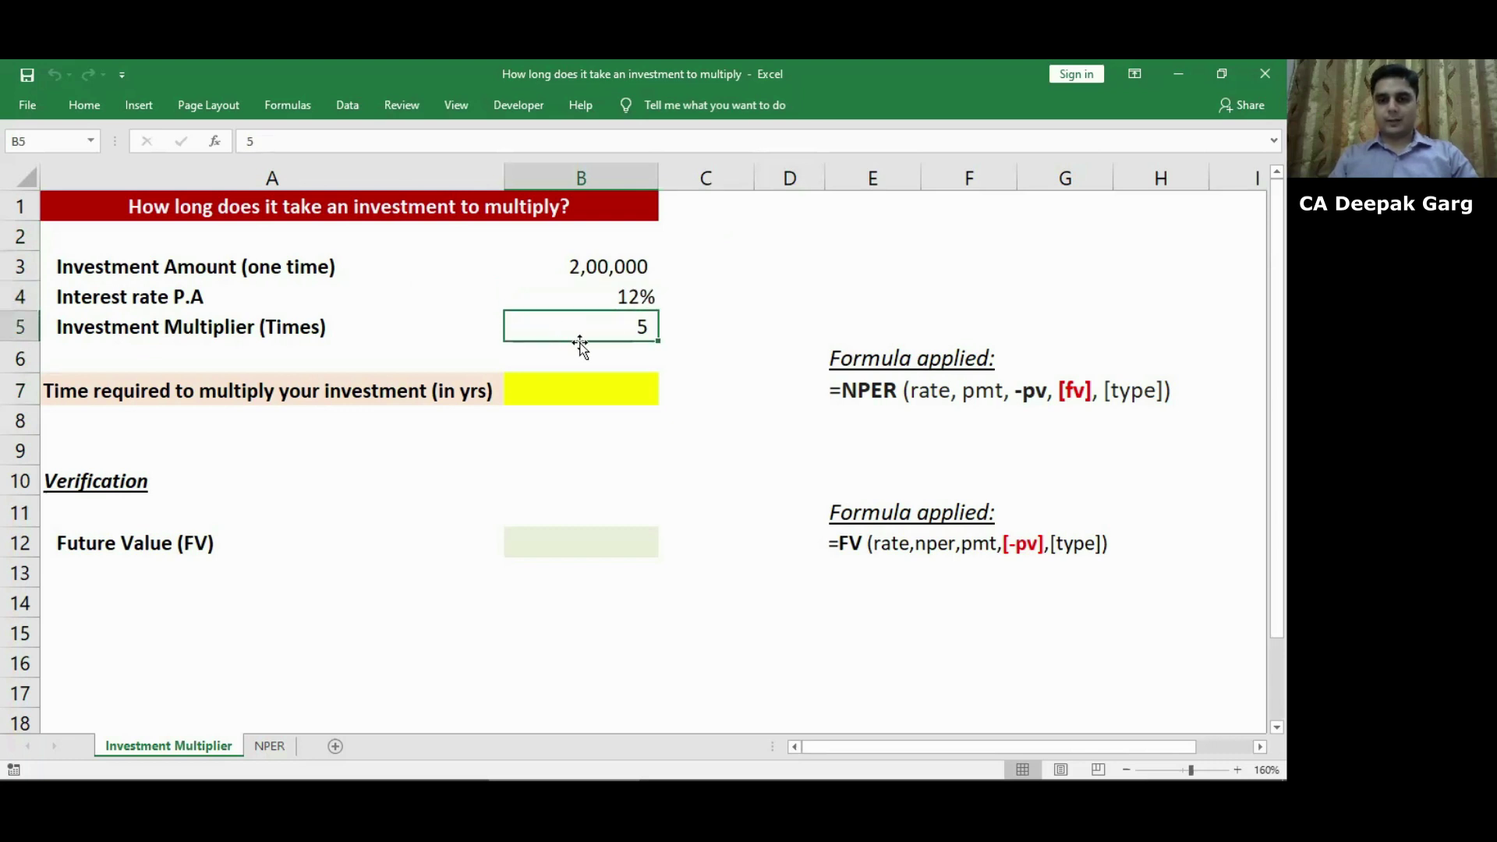
left_click(581, 386)
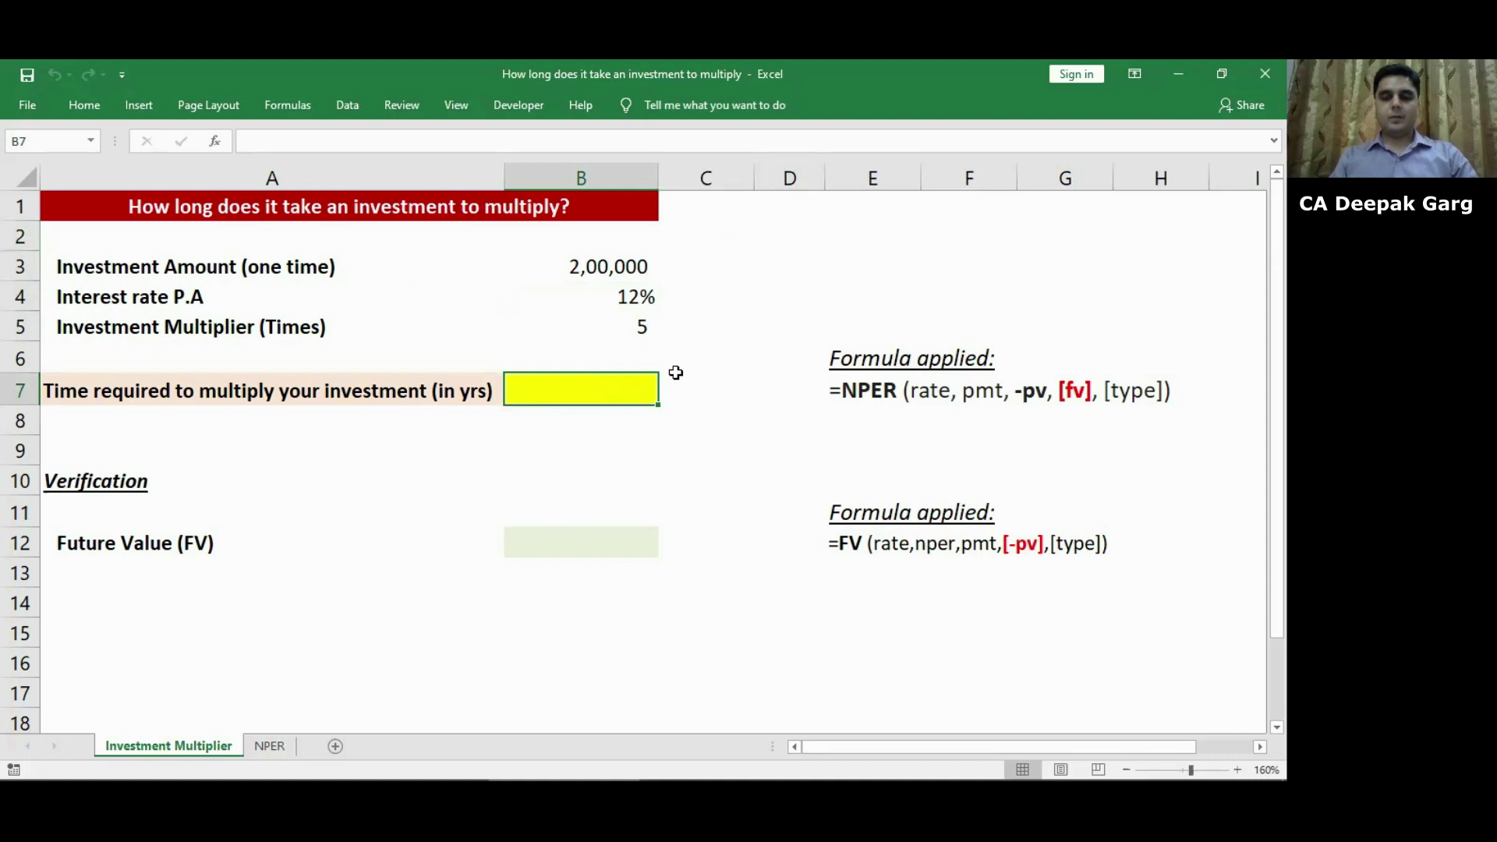
Start an =NPER entry in B7, cancel it, and switch to the NPER sheet.
type("=")
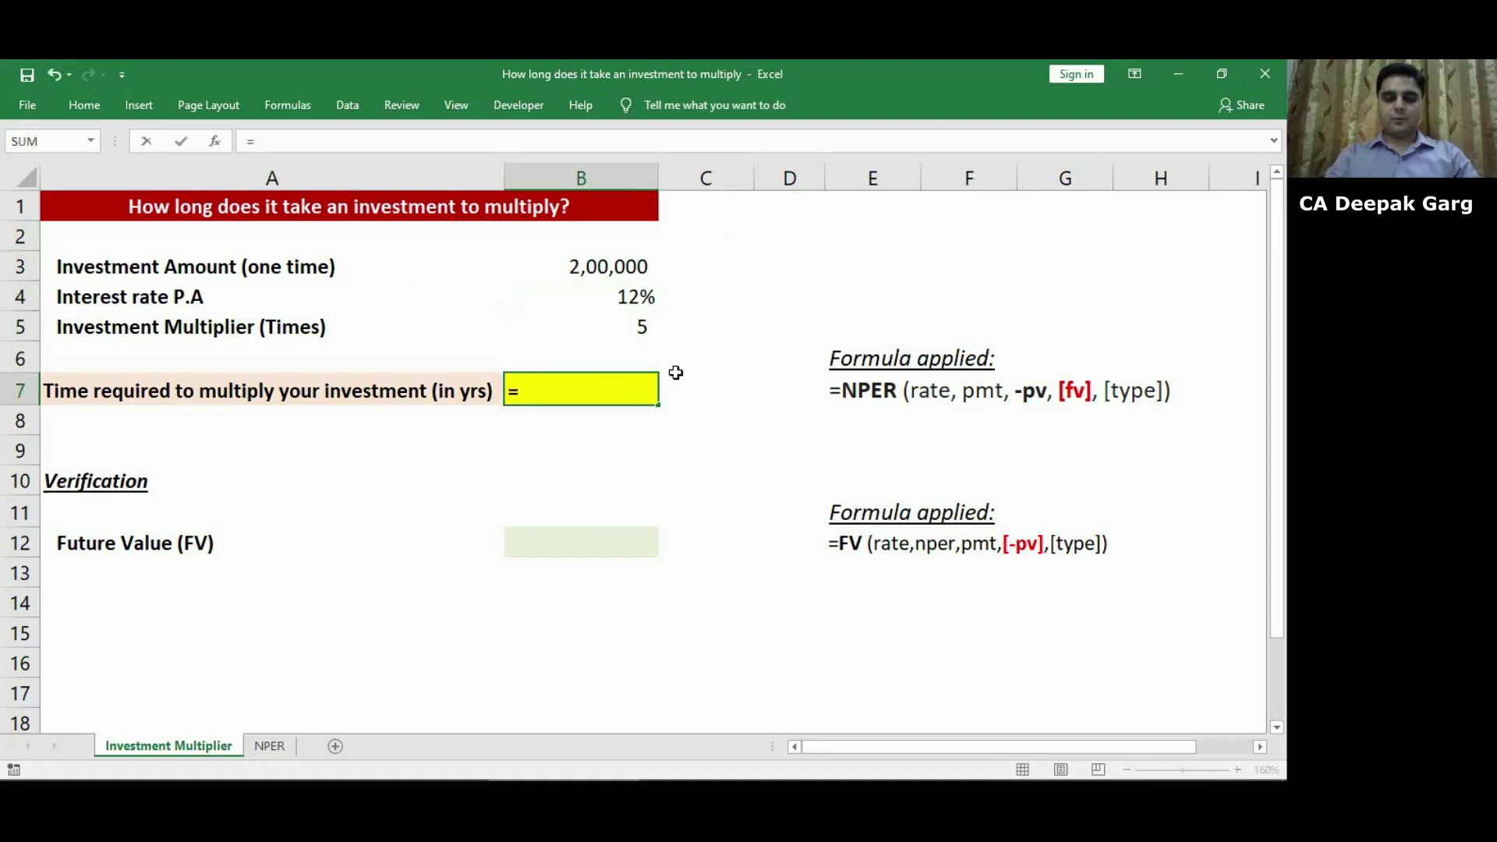
type("nper")
key("Tab")
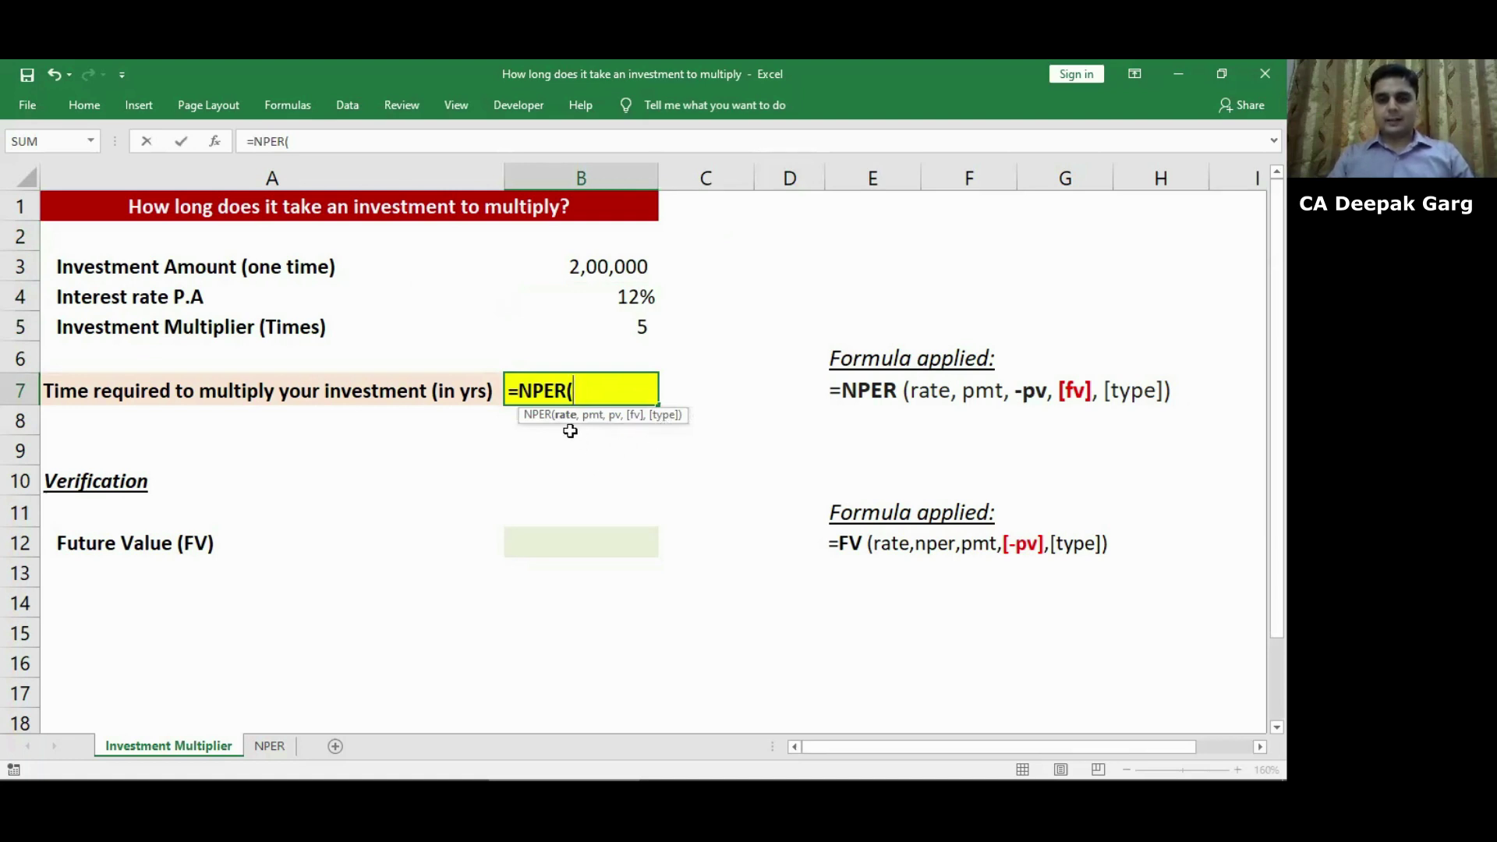
key("Escape")
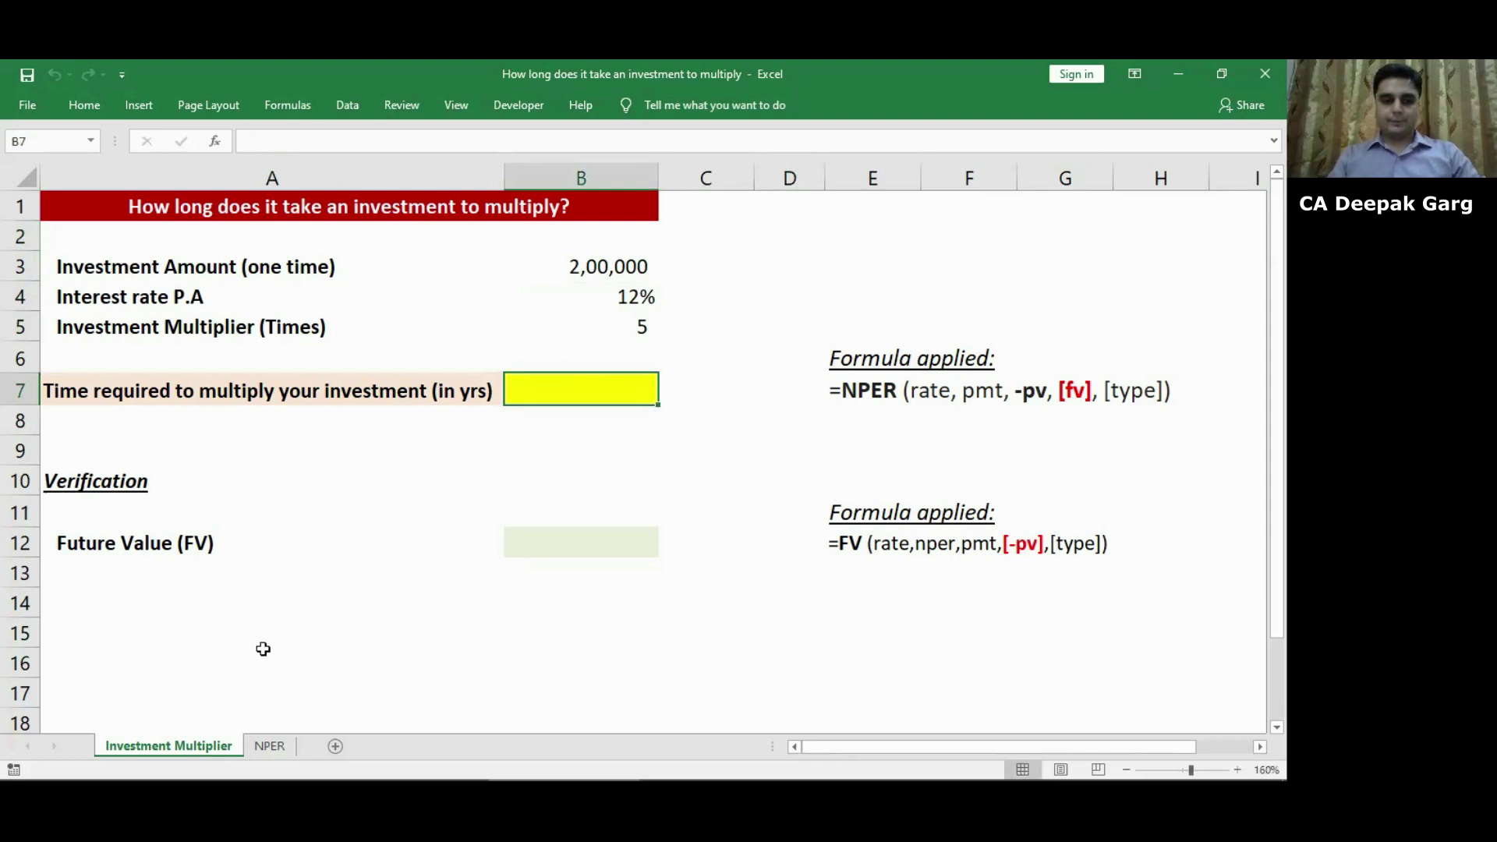
left_click(269, 747)
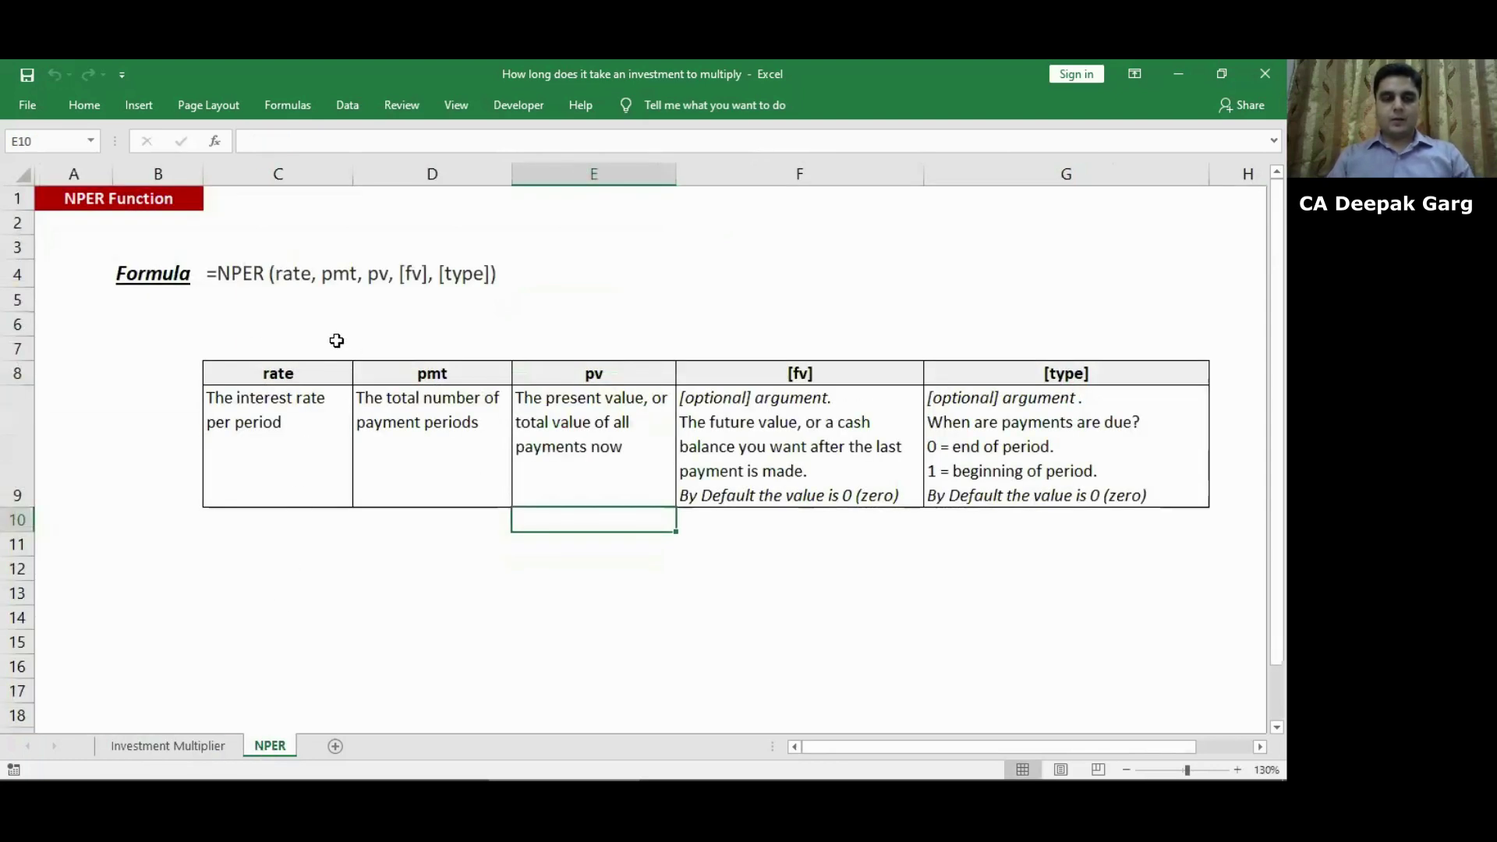
Walk through the rate, pmt, pv, fv and type argument explanations on the NPER sheet.
left_click(277, 326)
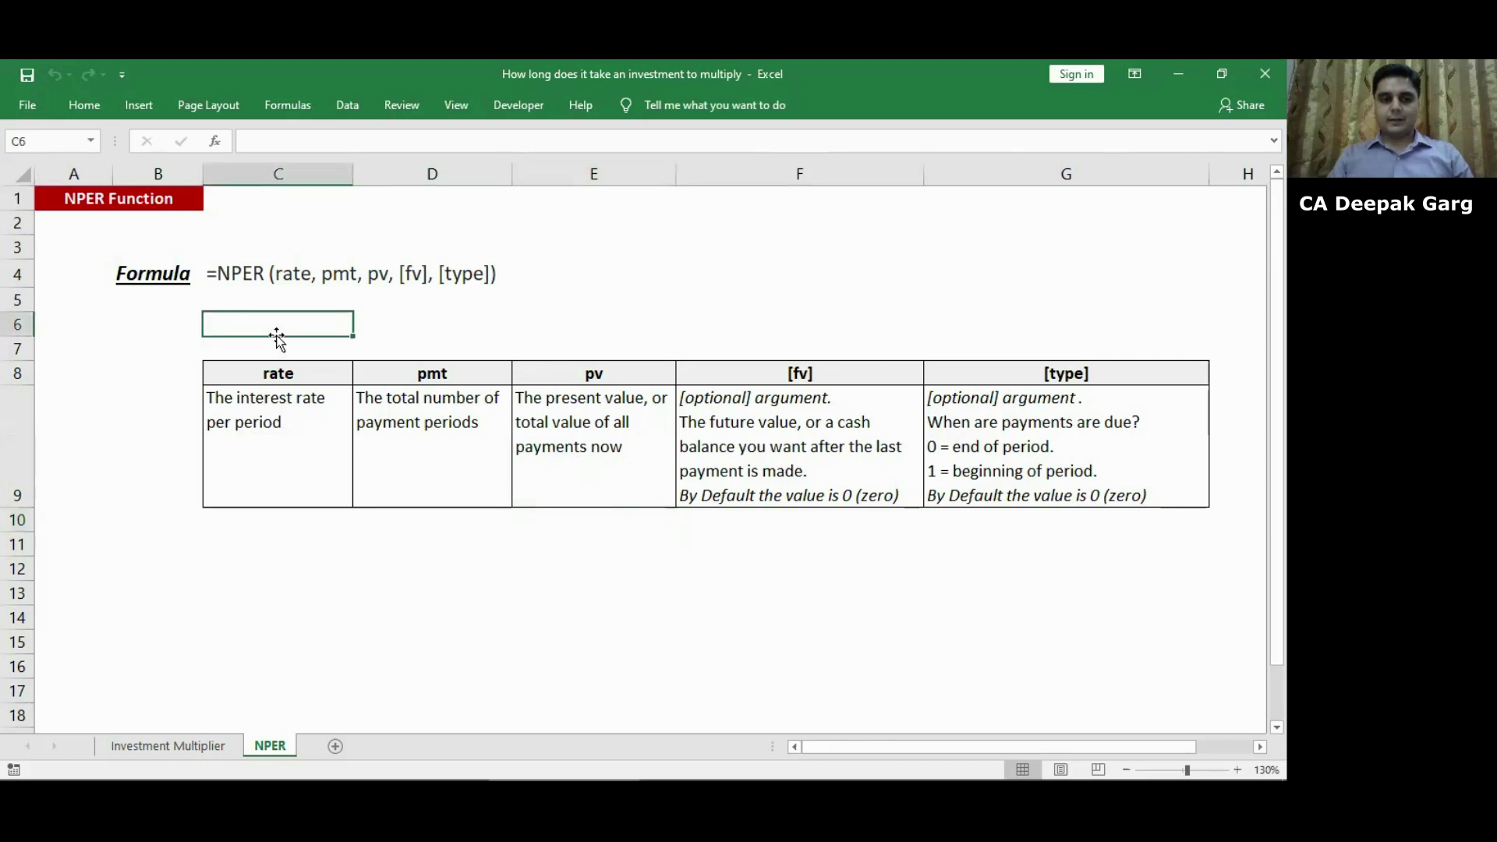
left_click(273, 477)
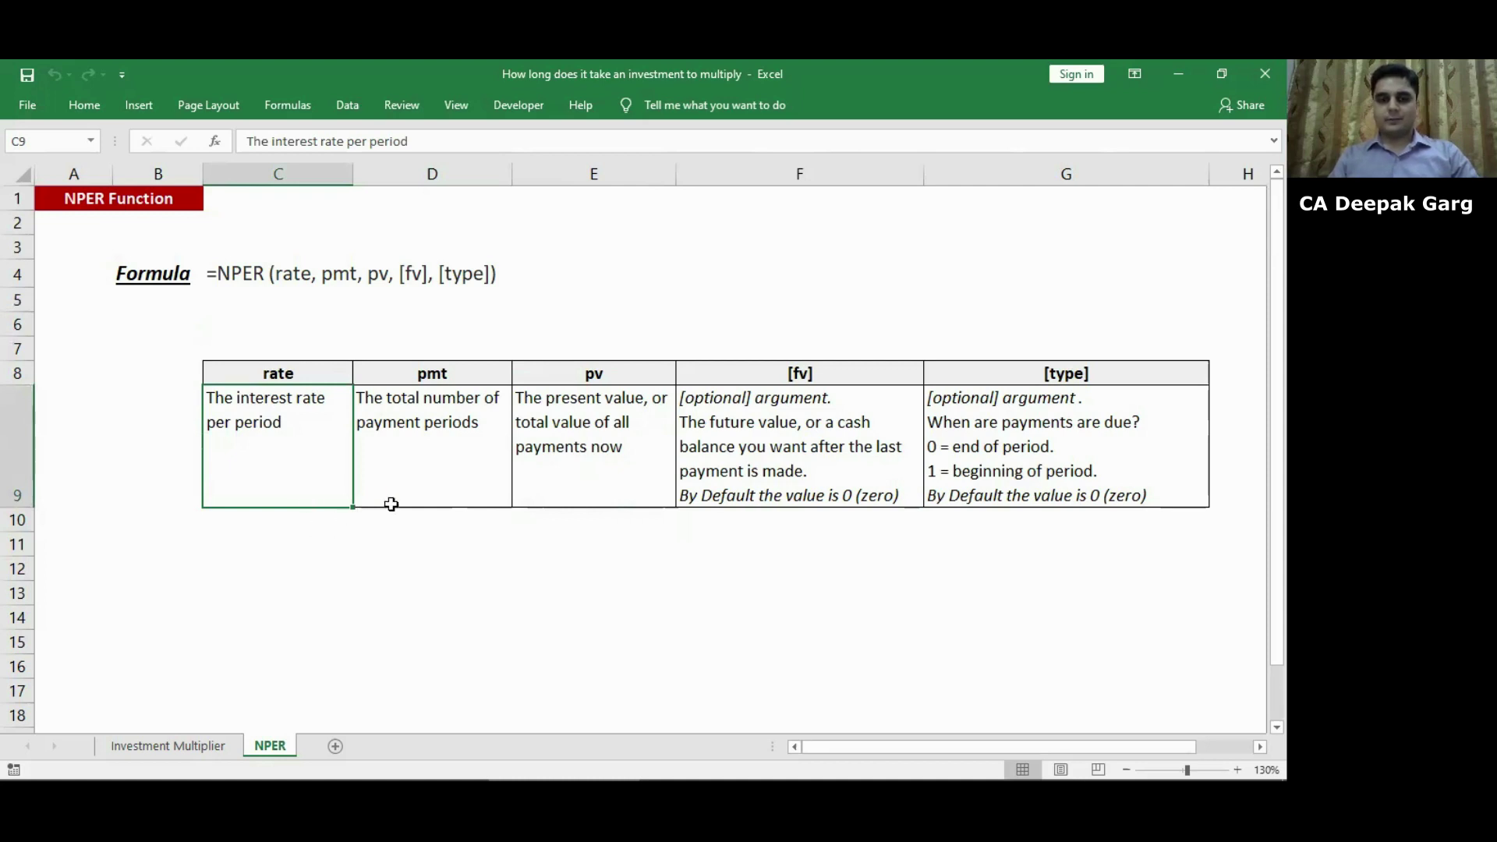
left_click(454, 331)
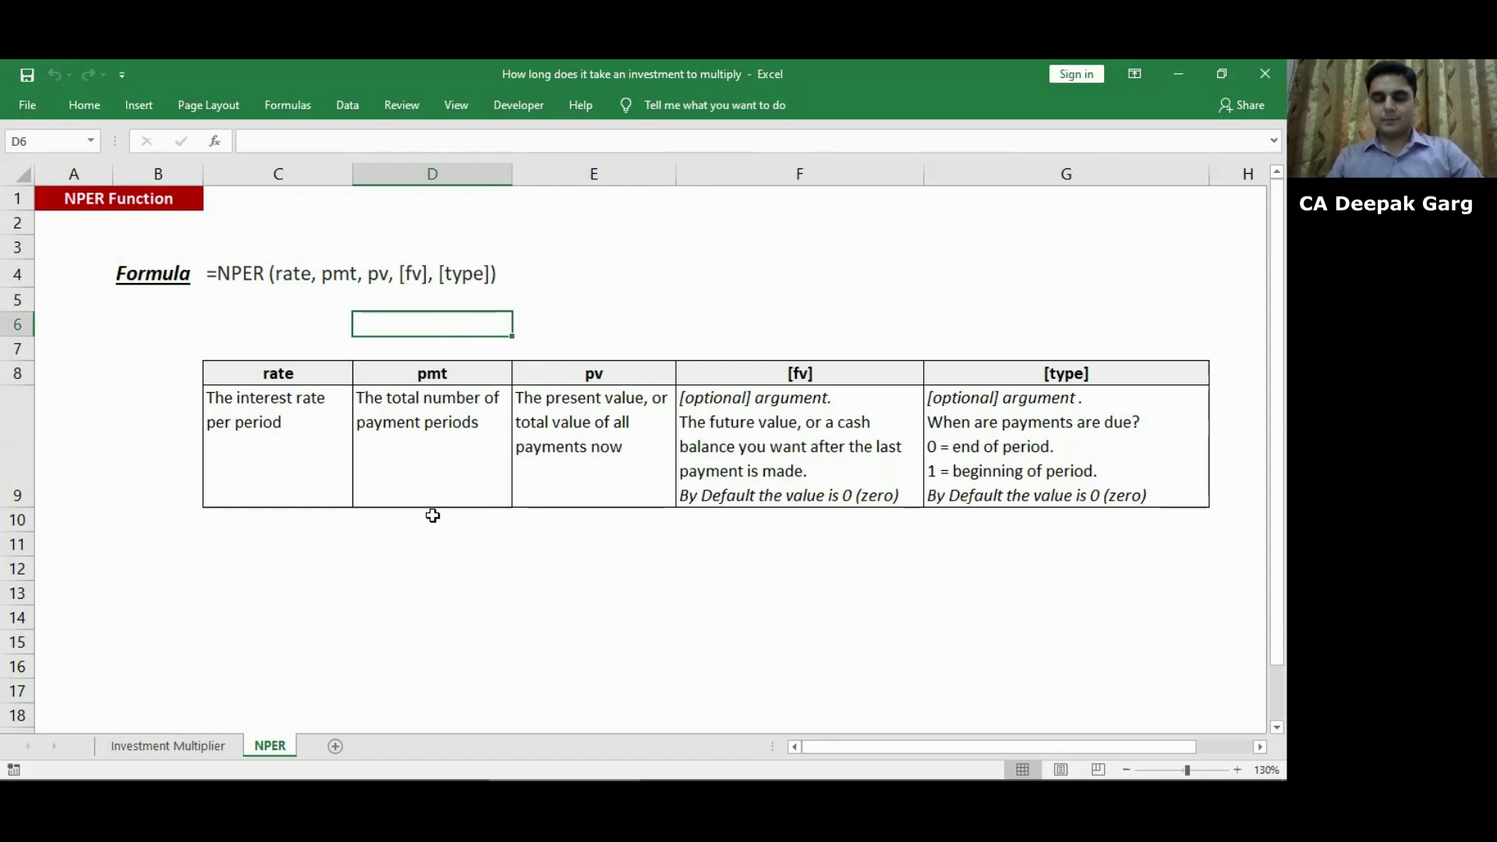
left_click(550, 329)
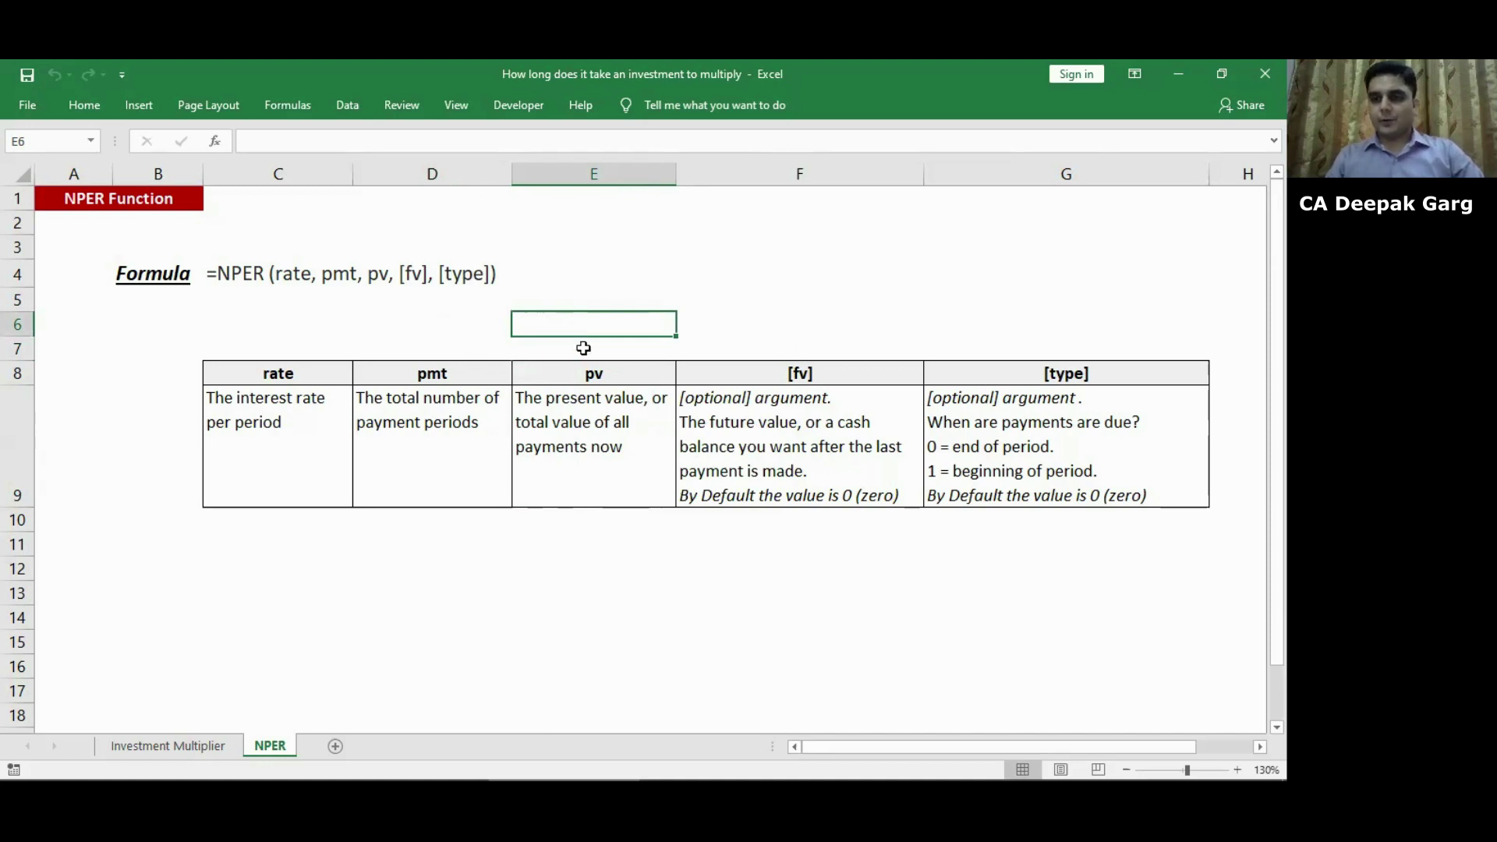
left_click(740, 320)
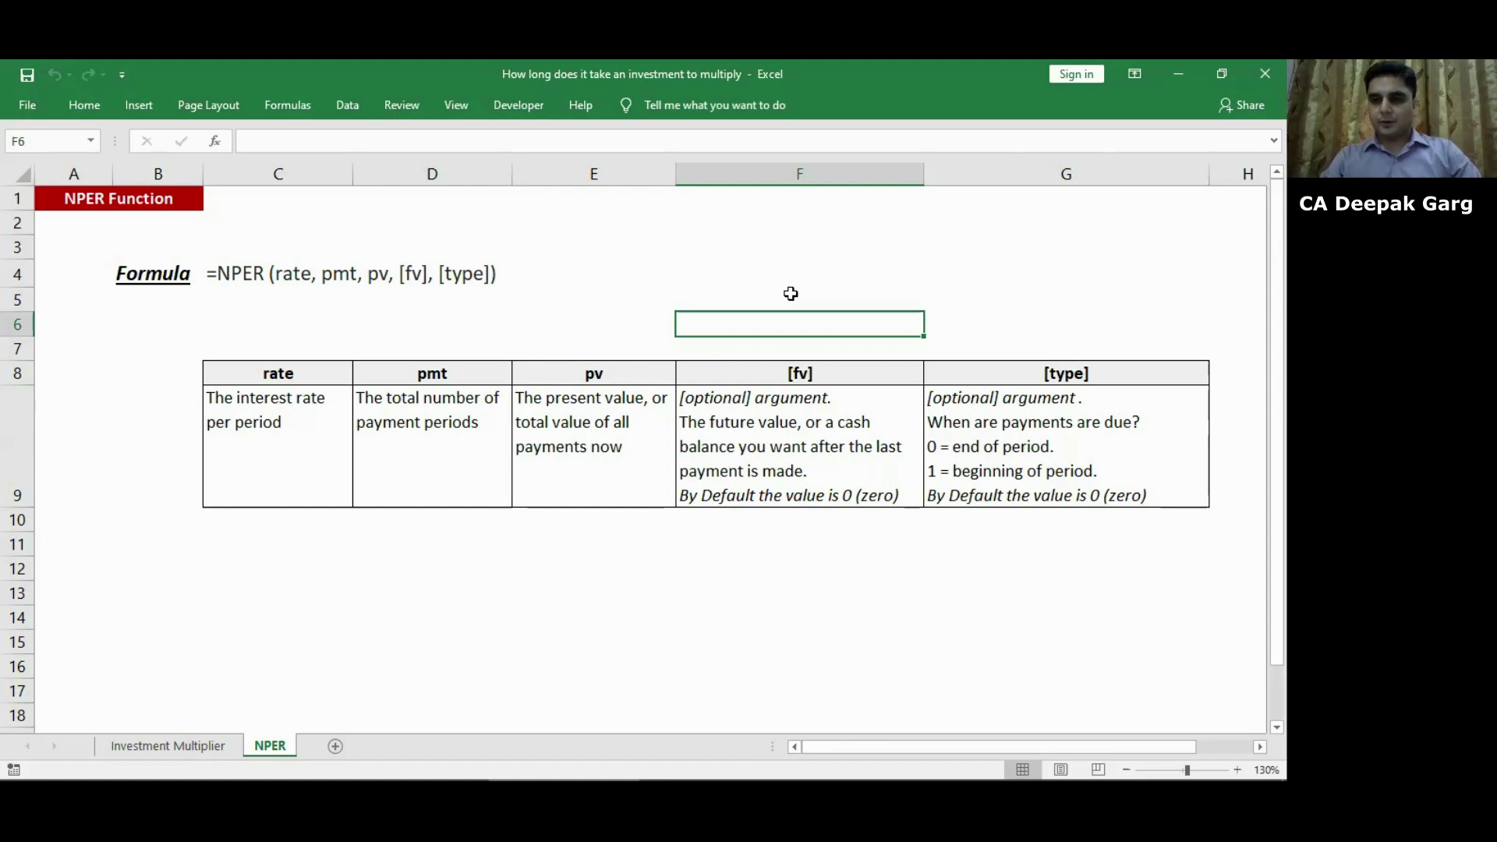
left_click(957, 328)
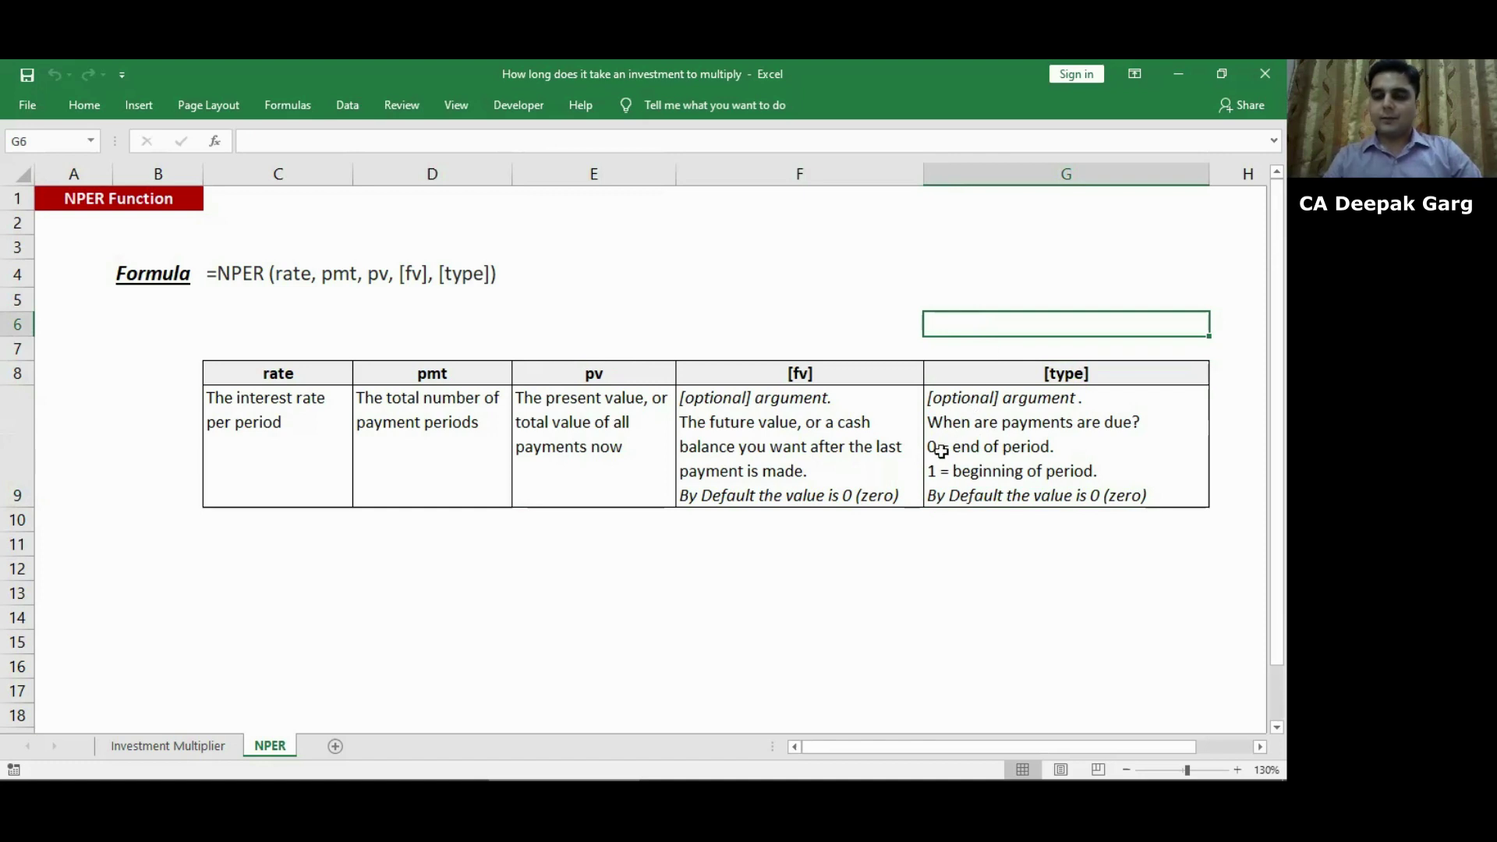
Select the type description in G9, then return to the Investment Multiplier sheet.
right_click(938, 474)
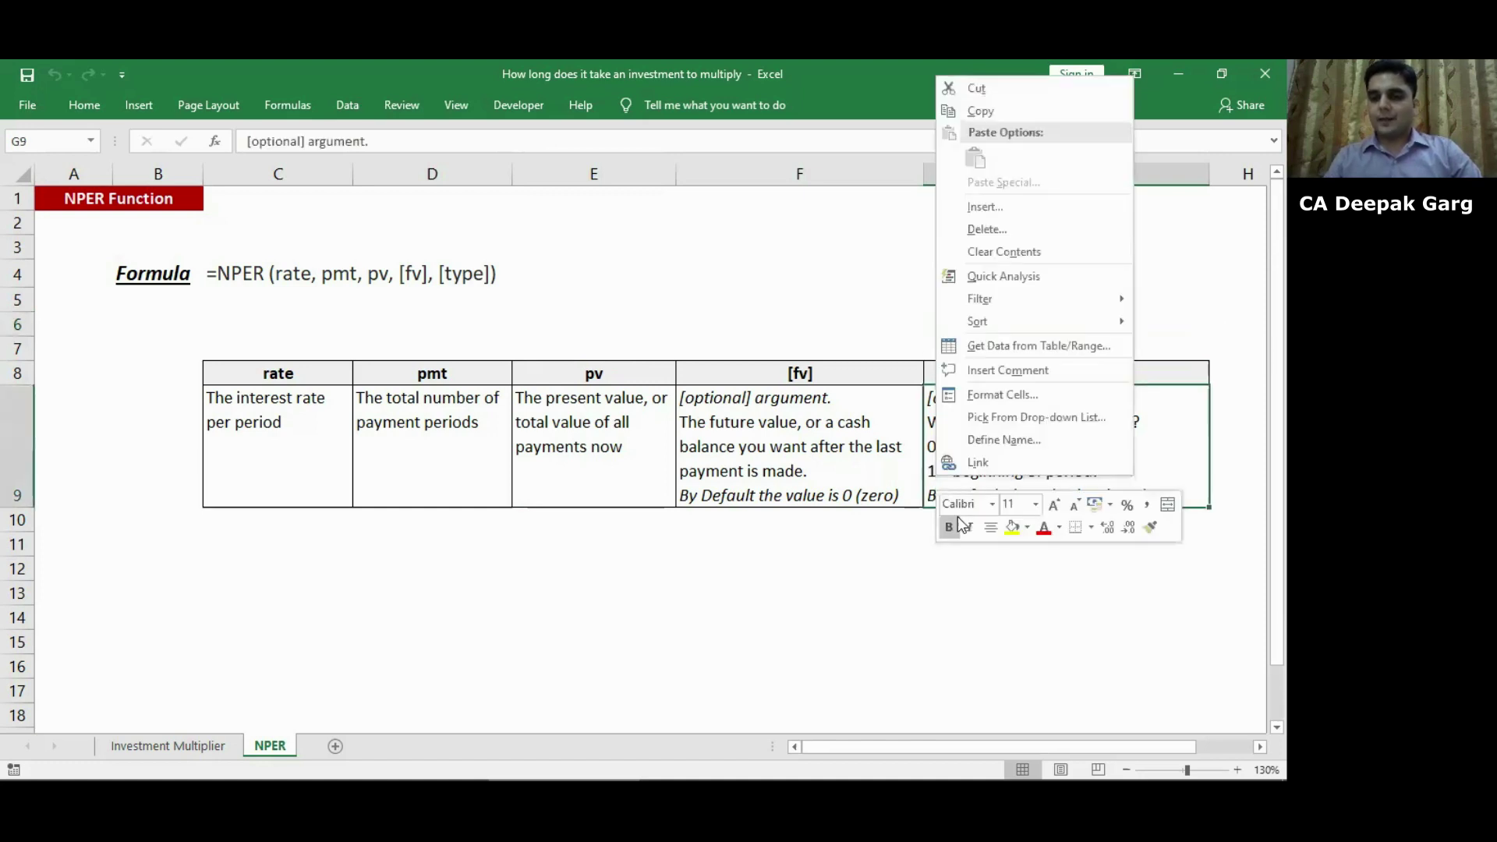
left_click(929, 480)
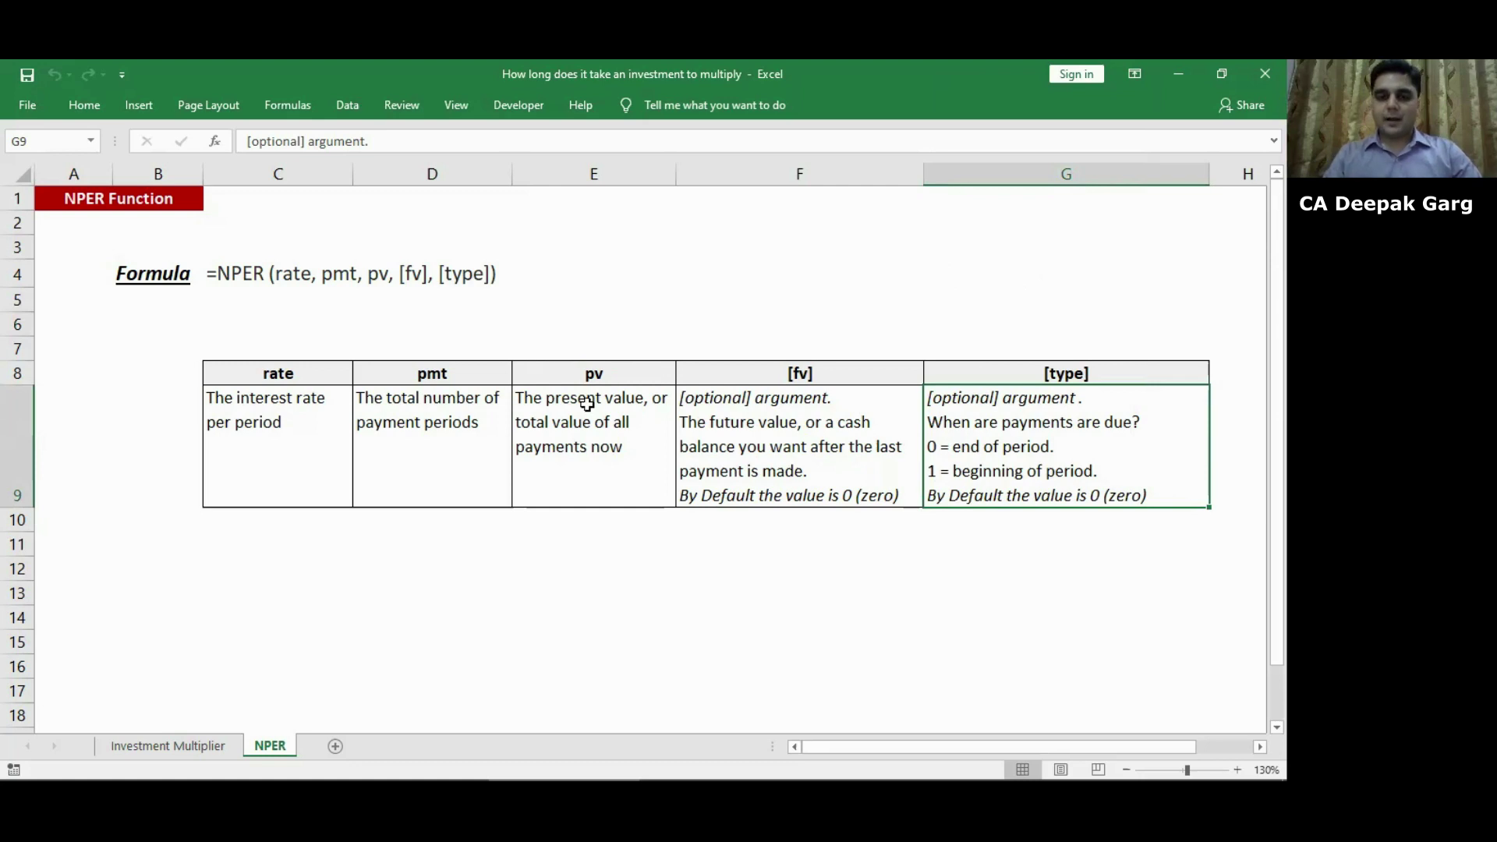
left_click(175, 745)
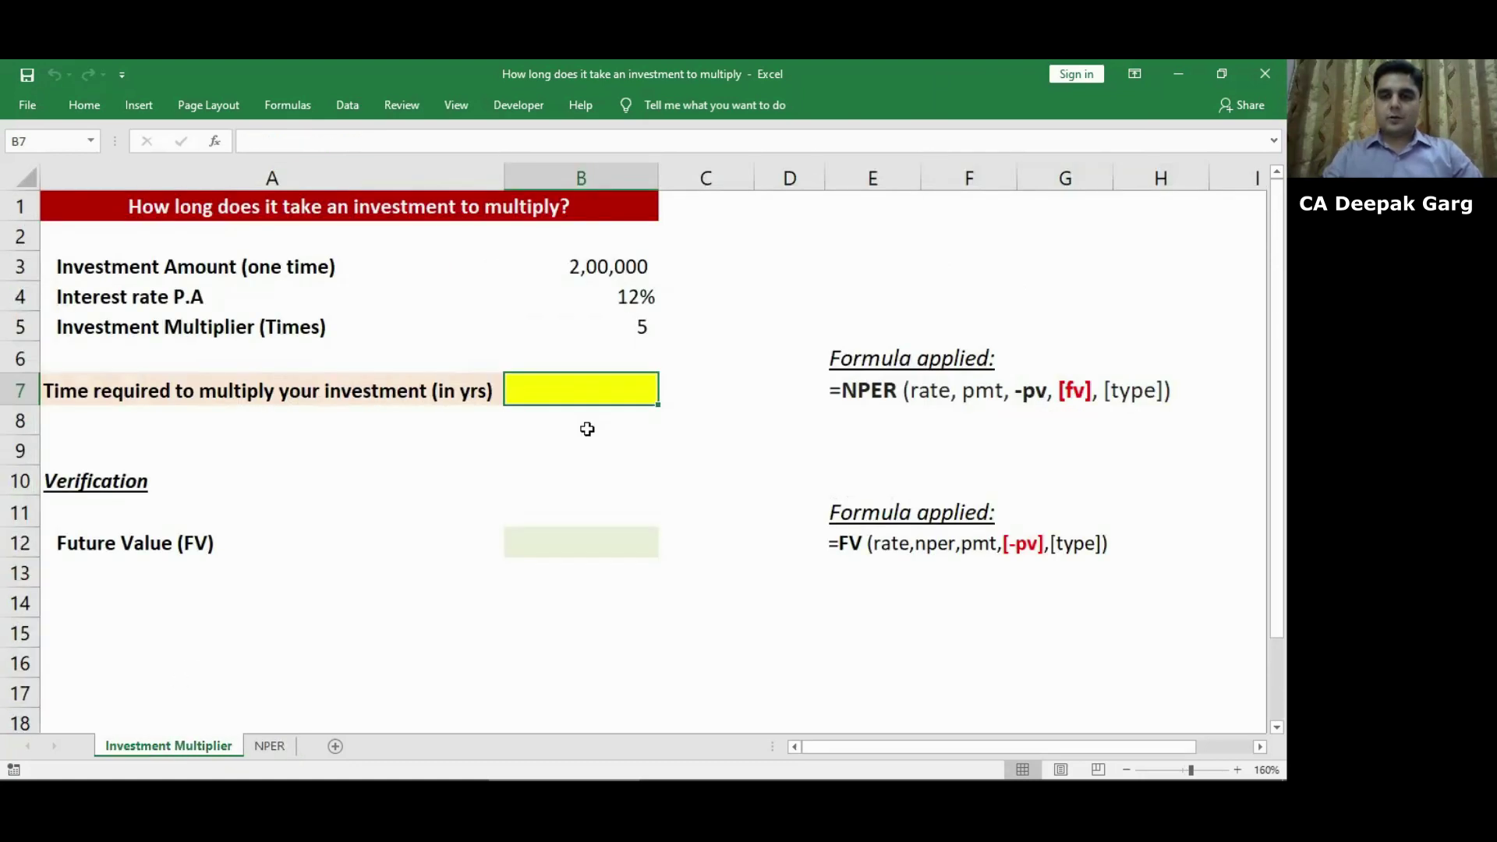
Begin =NPER in B7 with B4 as rate, 0 payment and -B3 as present value.
type("=nper")
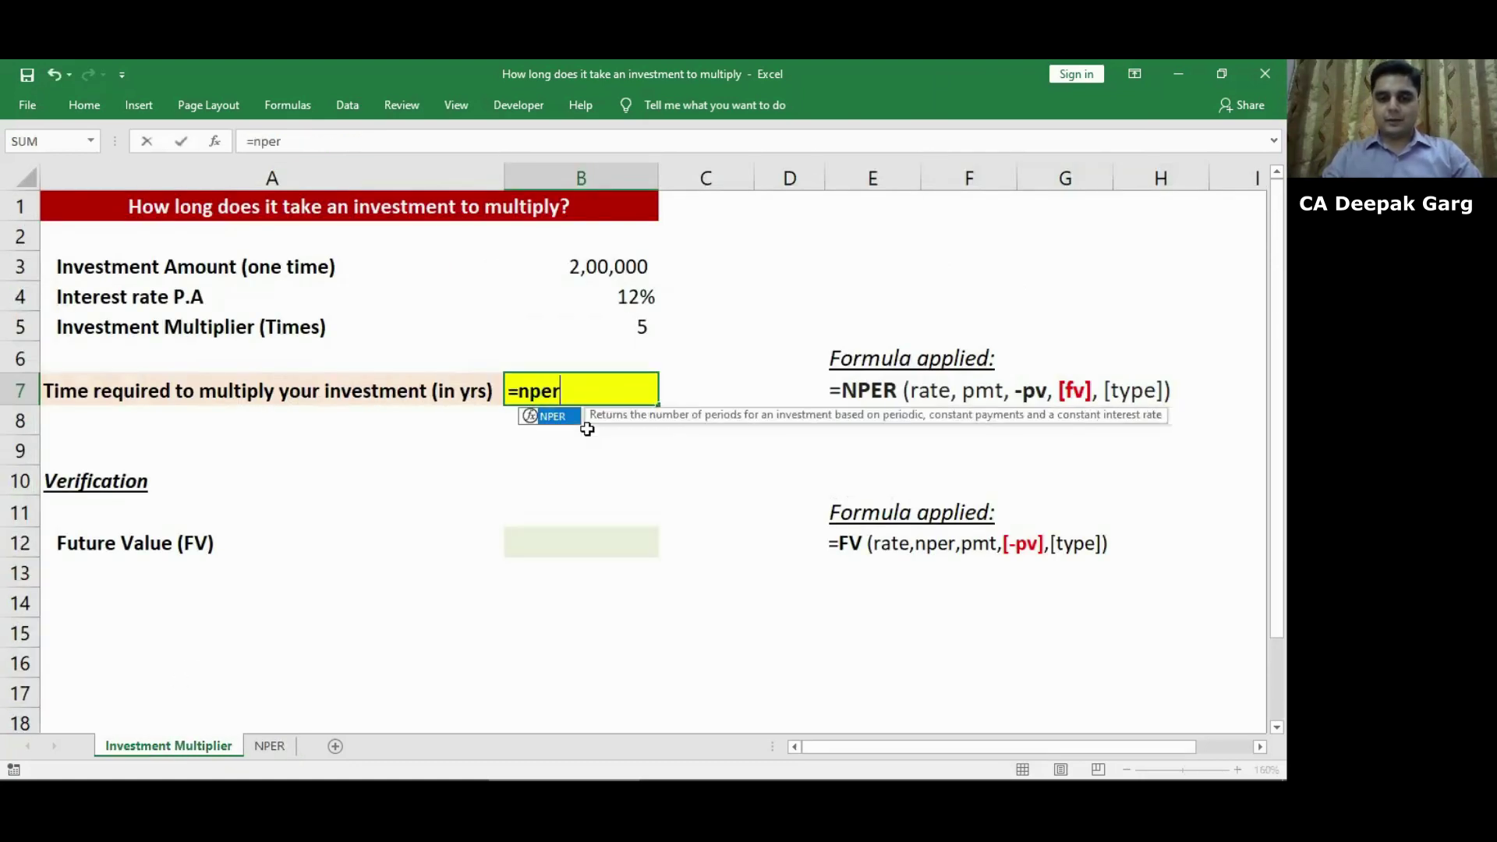
key("Tab")
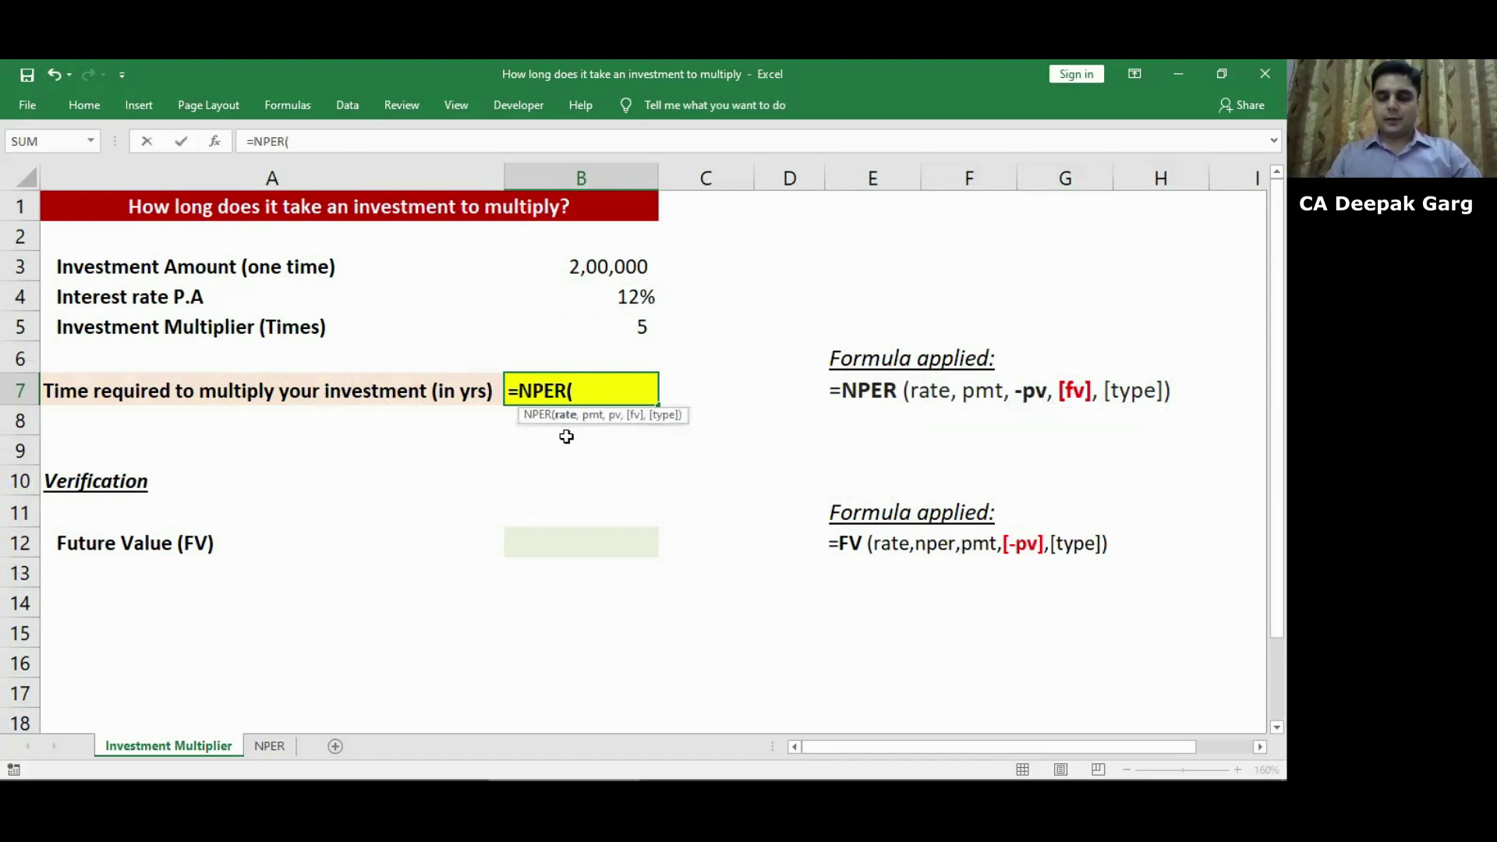
left_click(596, 296)
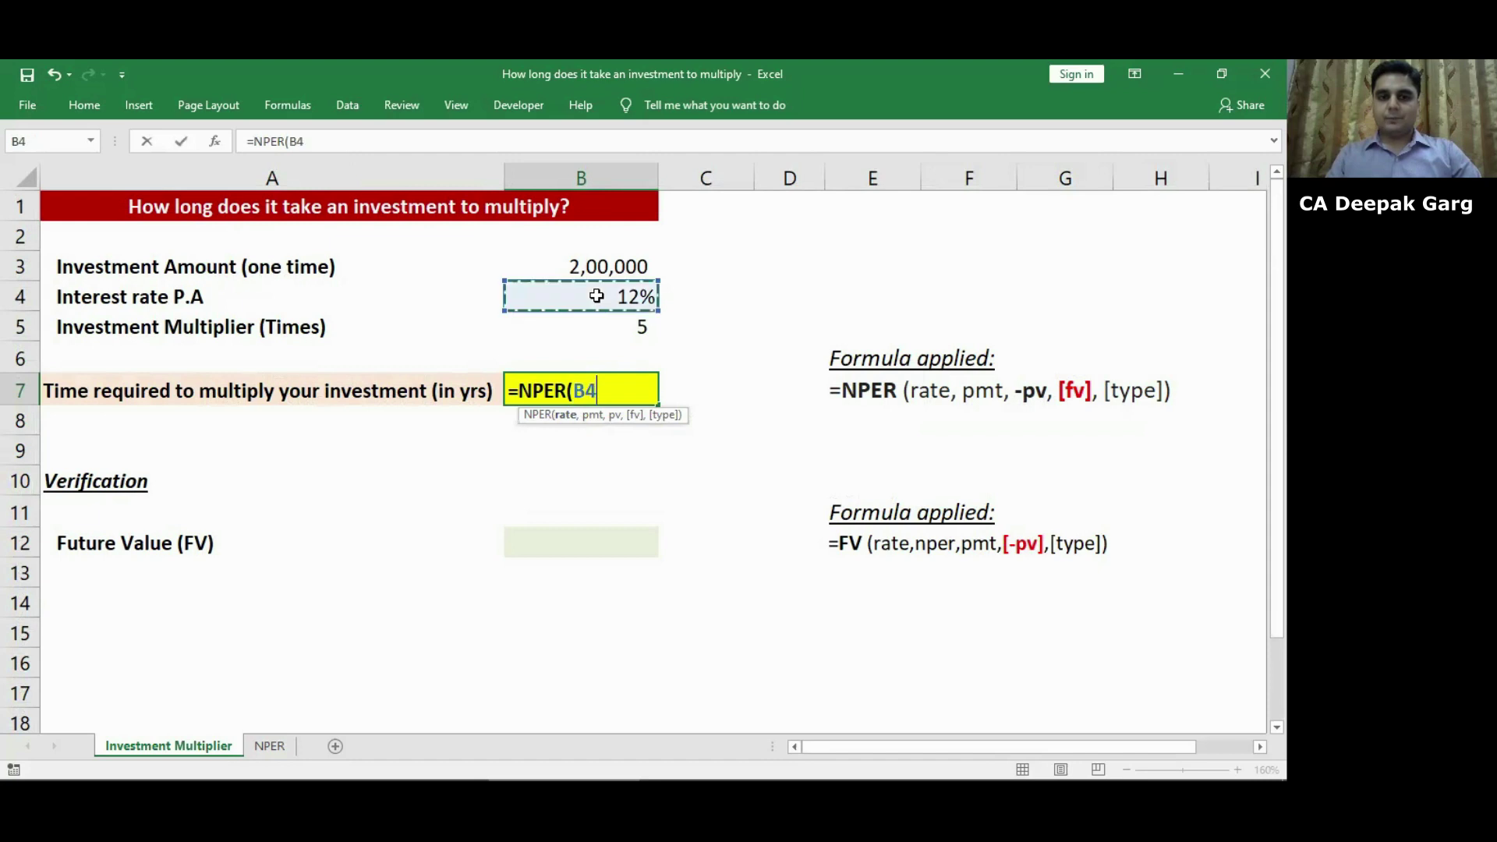
type(",")
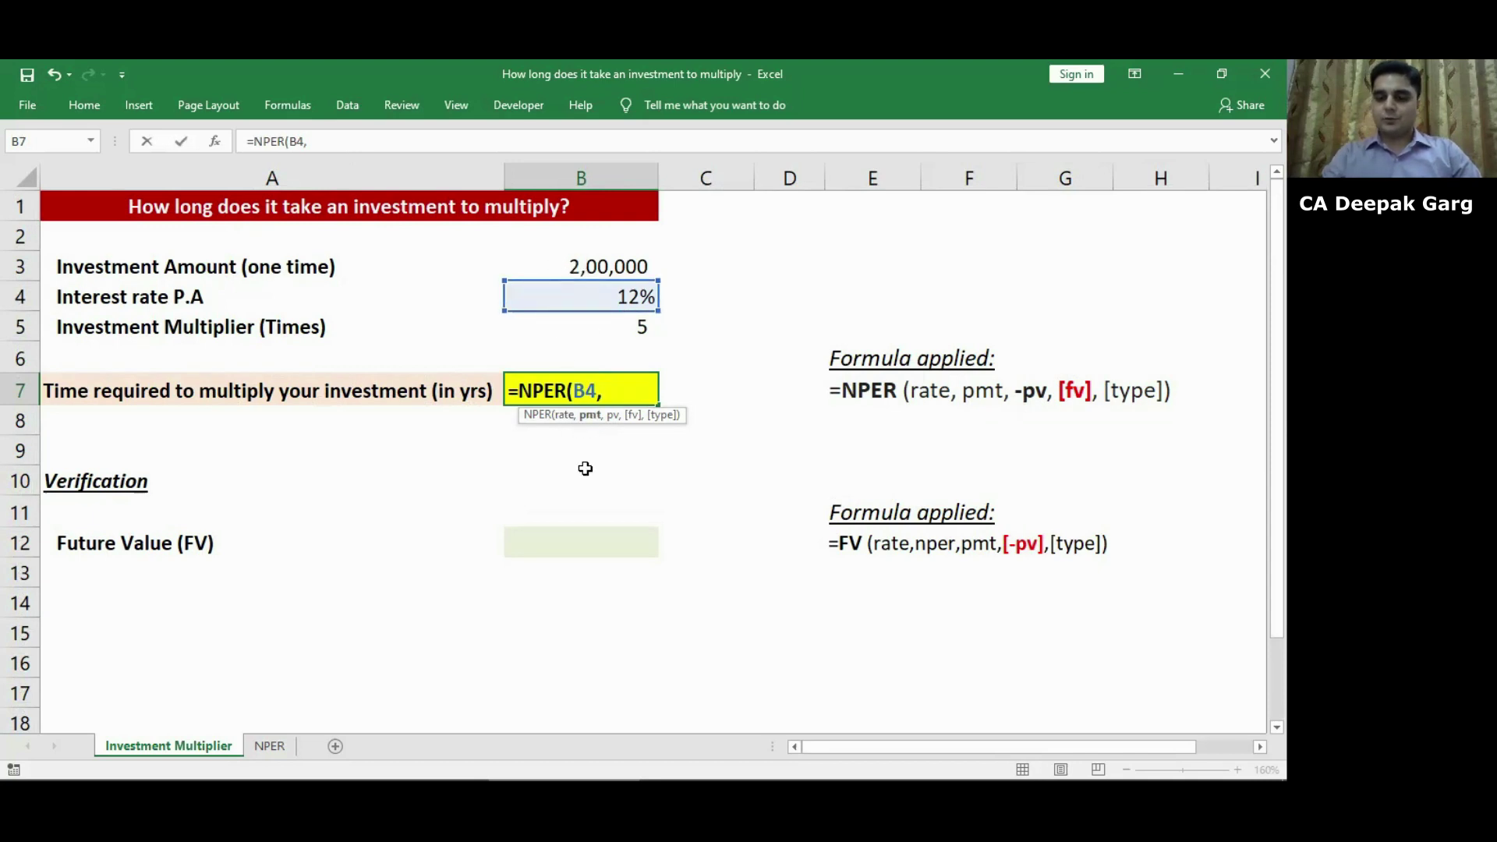
type("0,-")
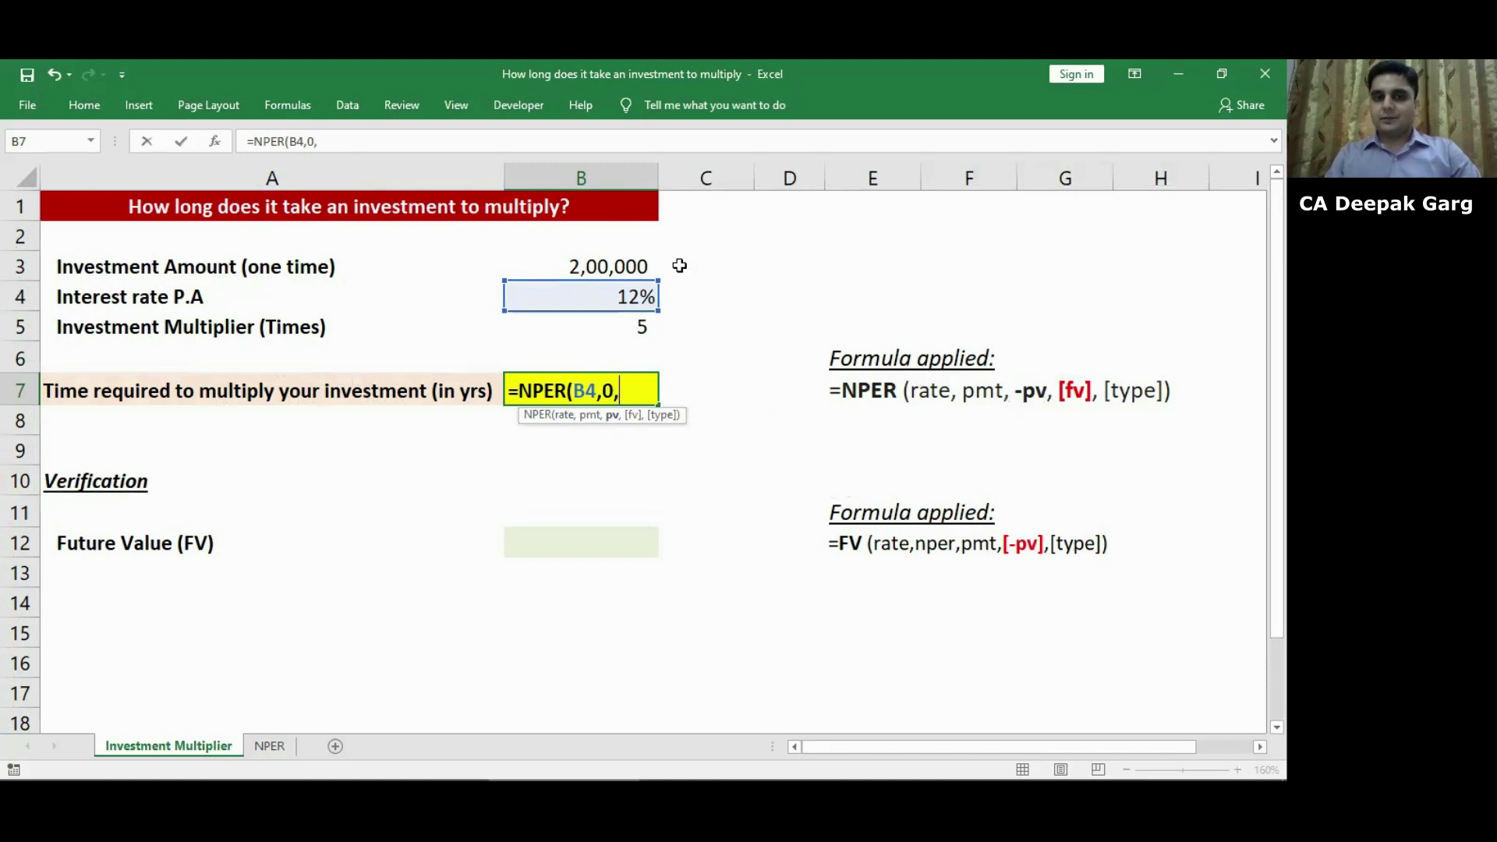
left_click(567, 267)
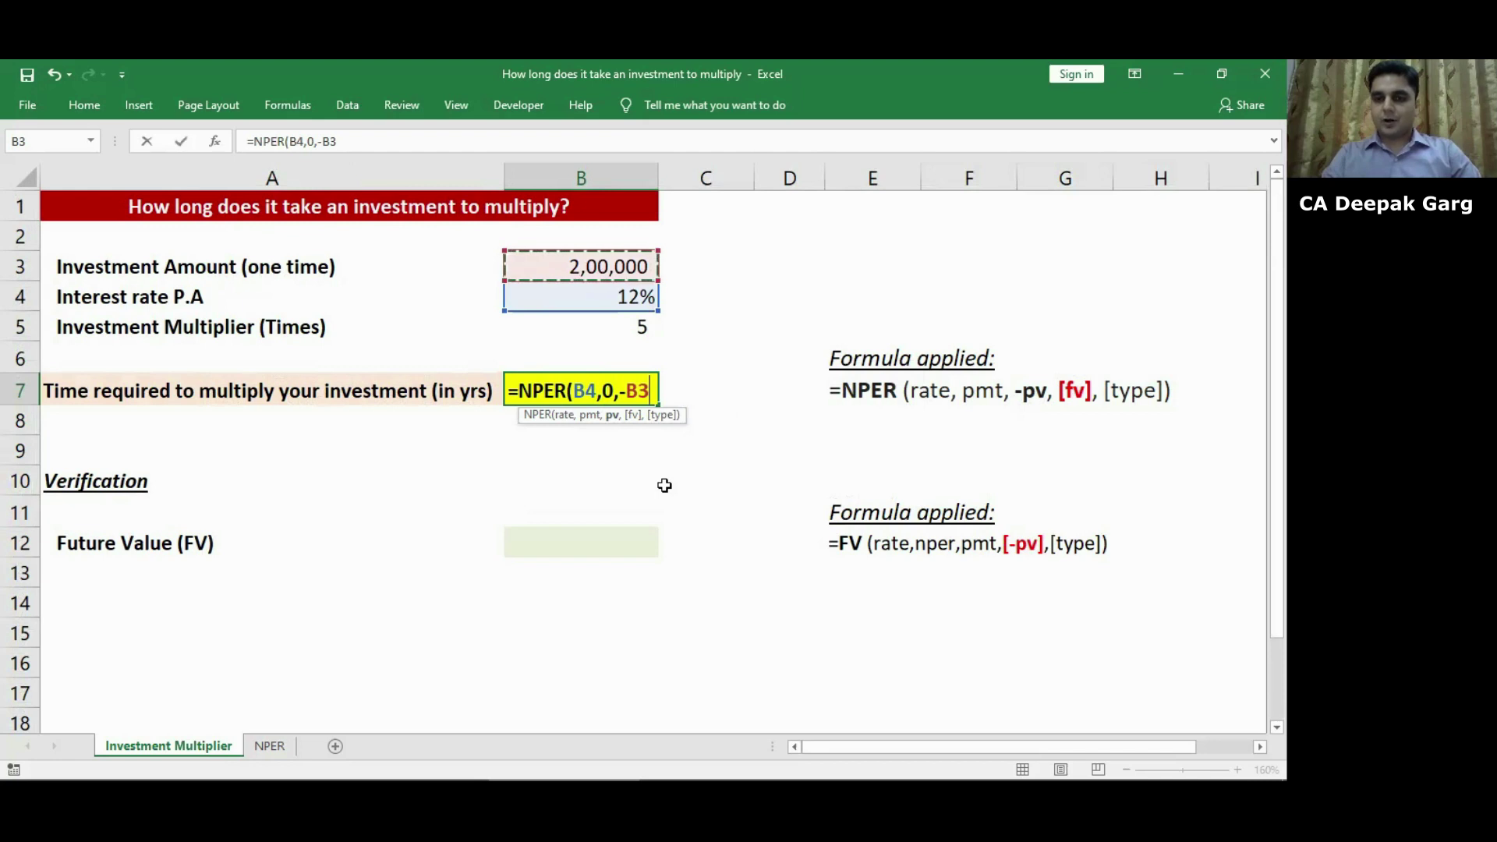
type(",")
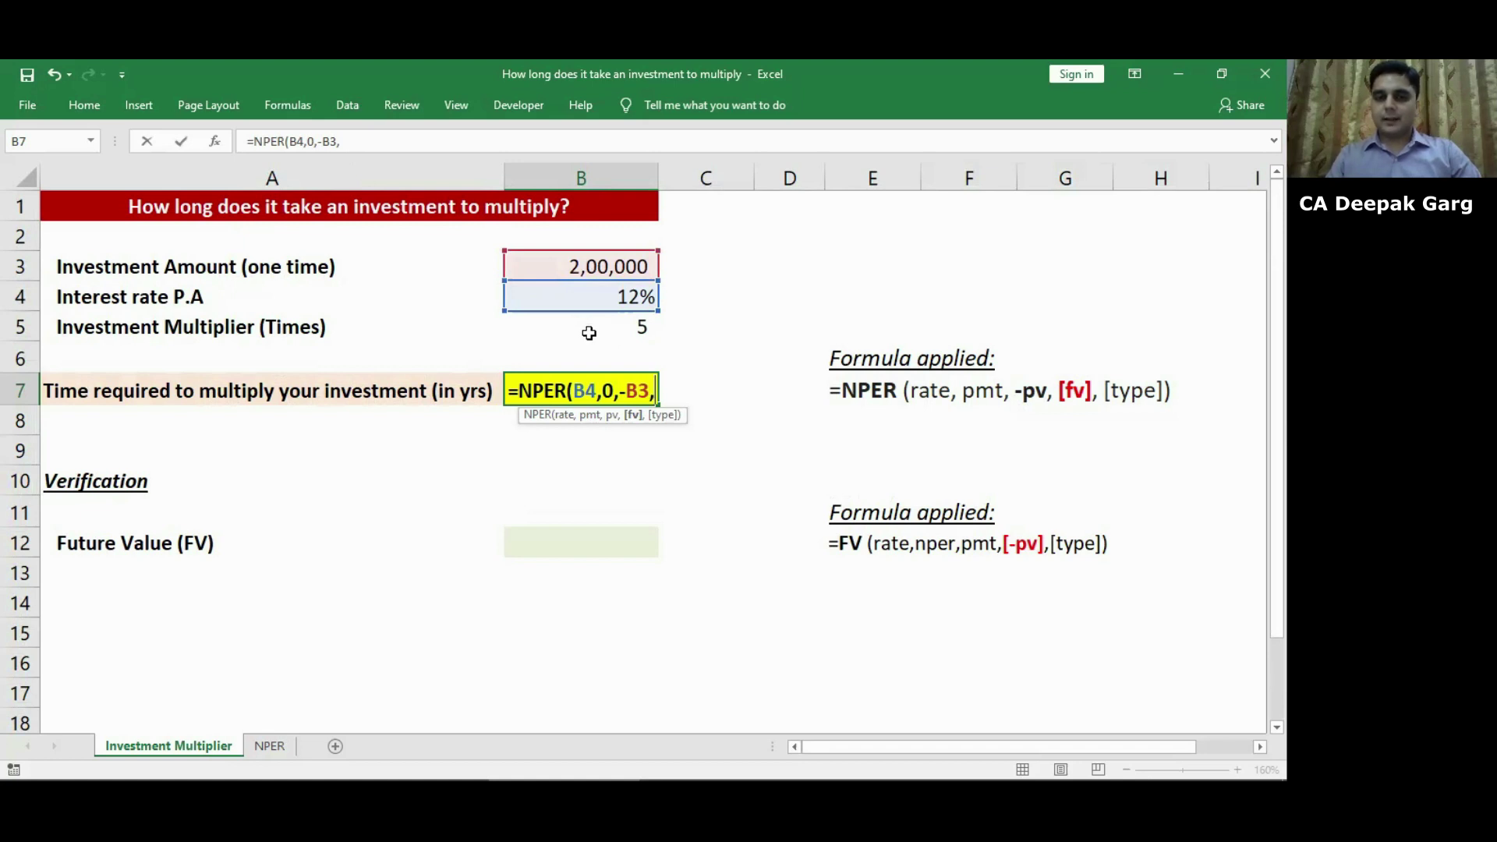
Finish with B3*B5 as future value and type 1, giving =NPER(B4,0,-B3,B3*B5,1) = 14.20 years.
left_click(575, 267)
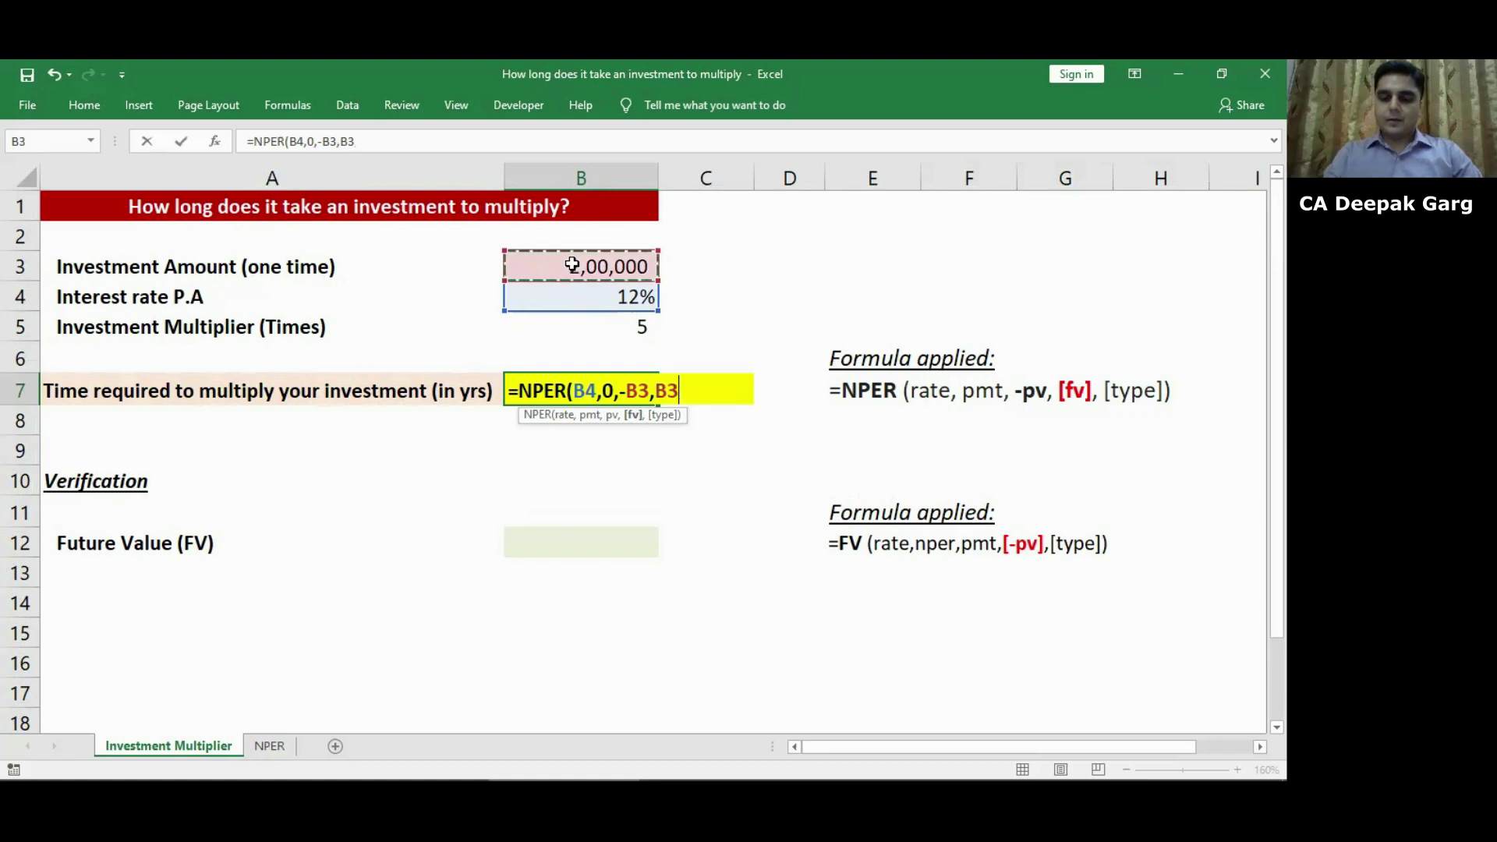
type("*")
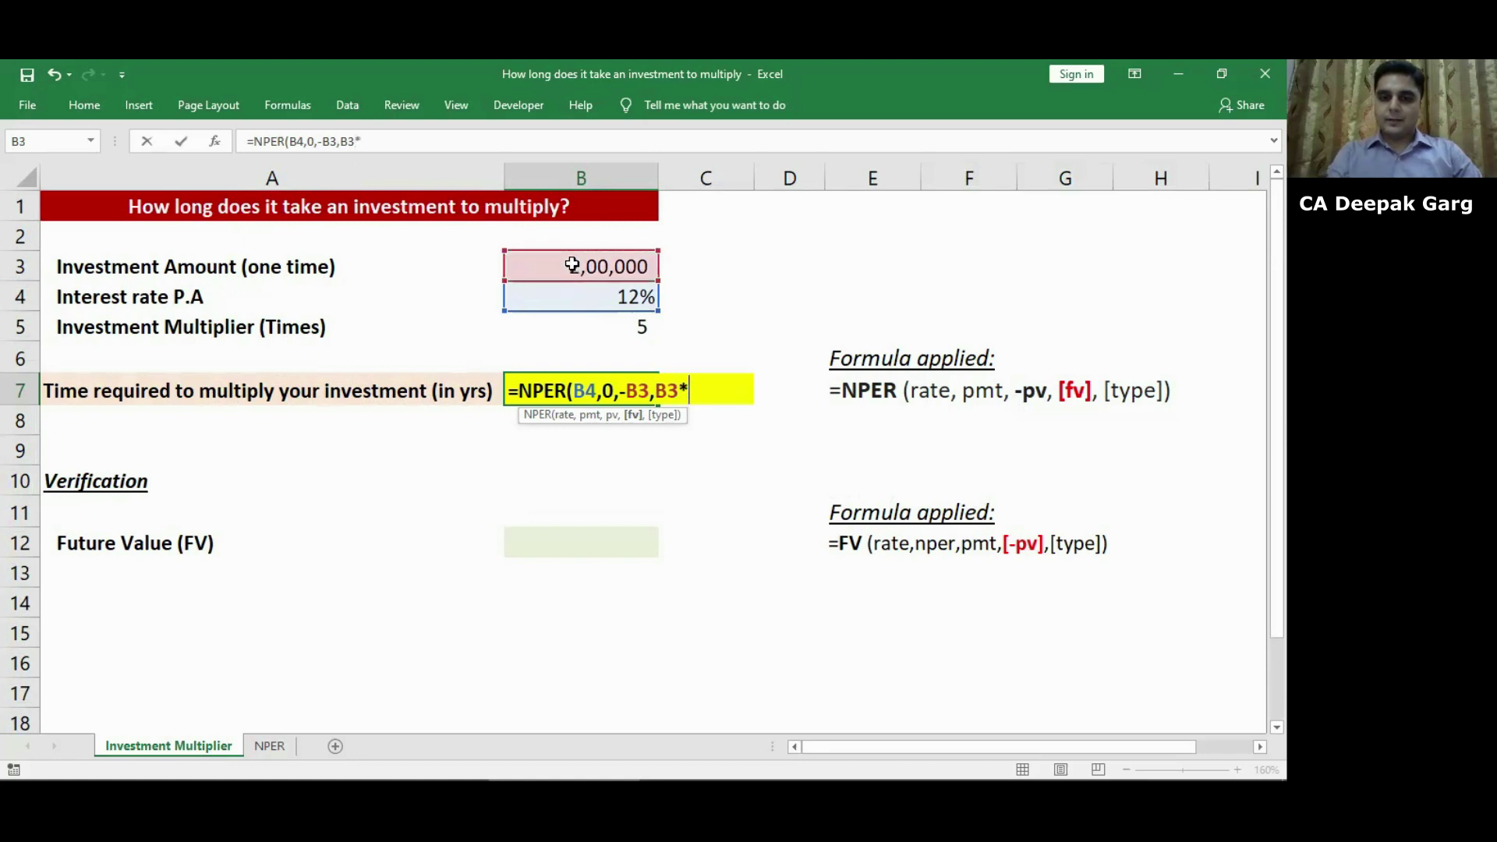
left_click(580, 323)
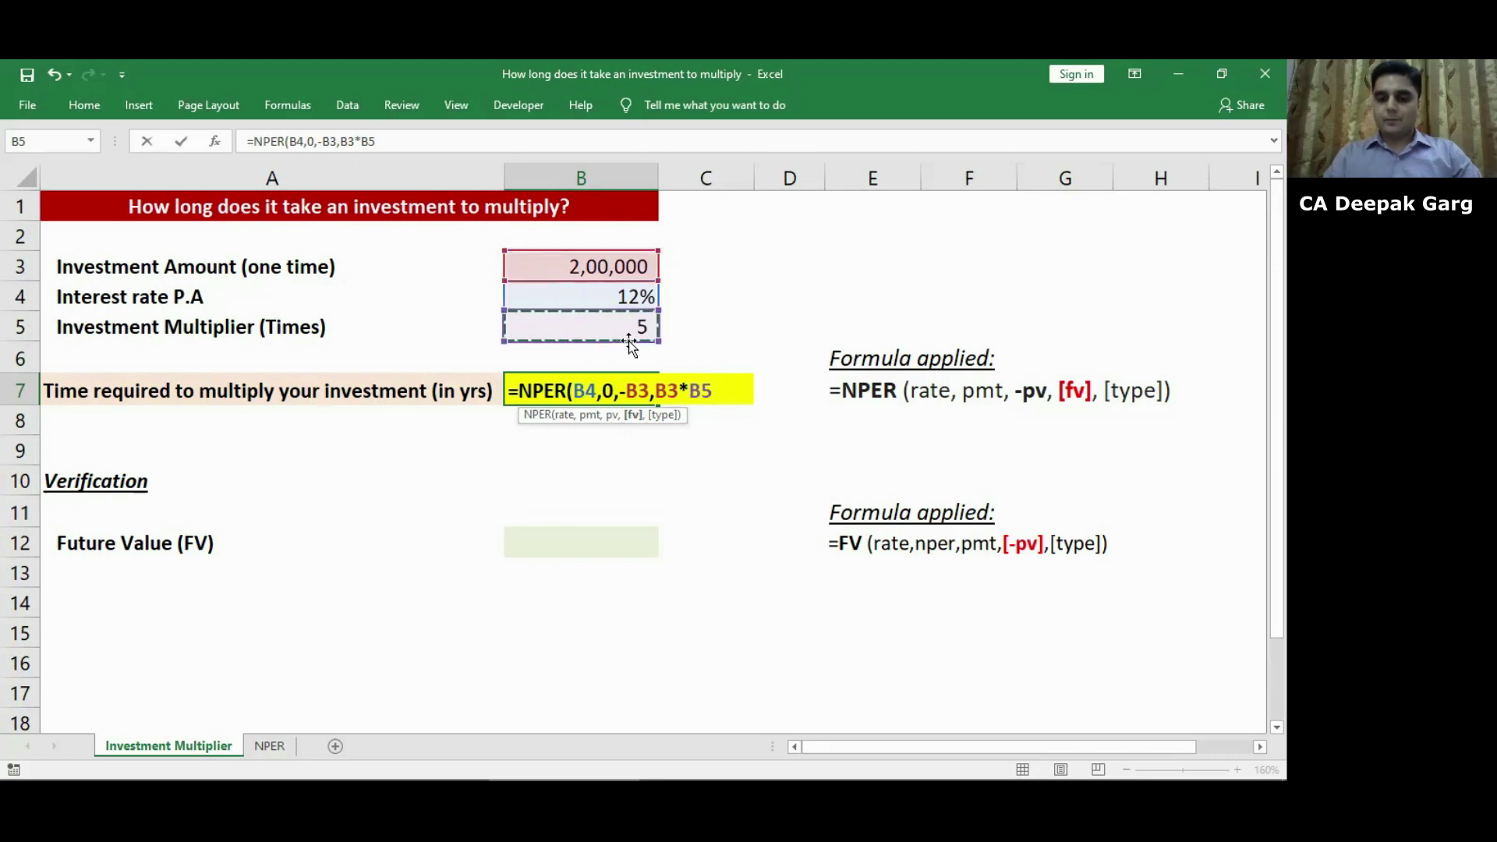
type(",")
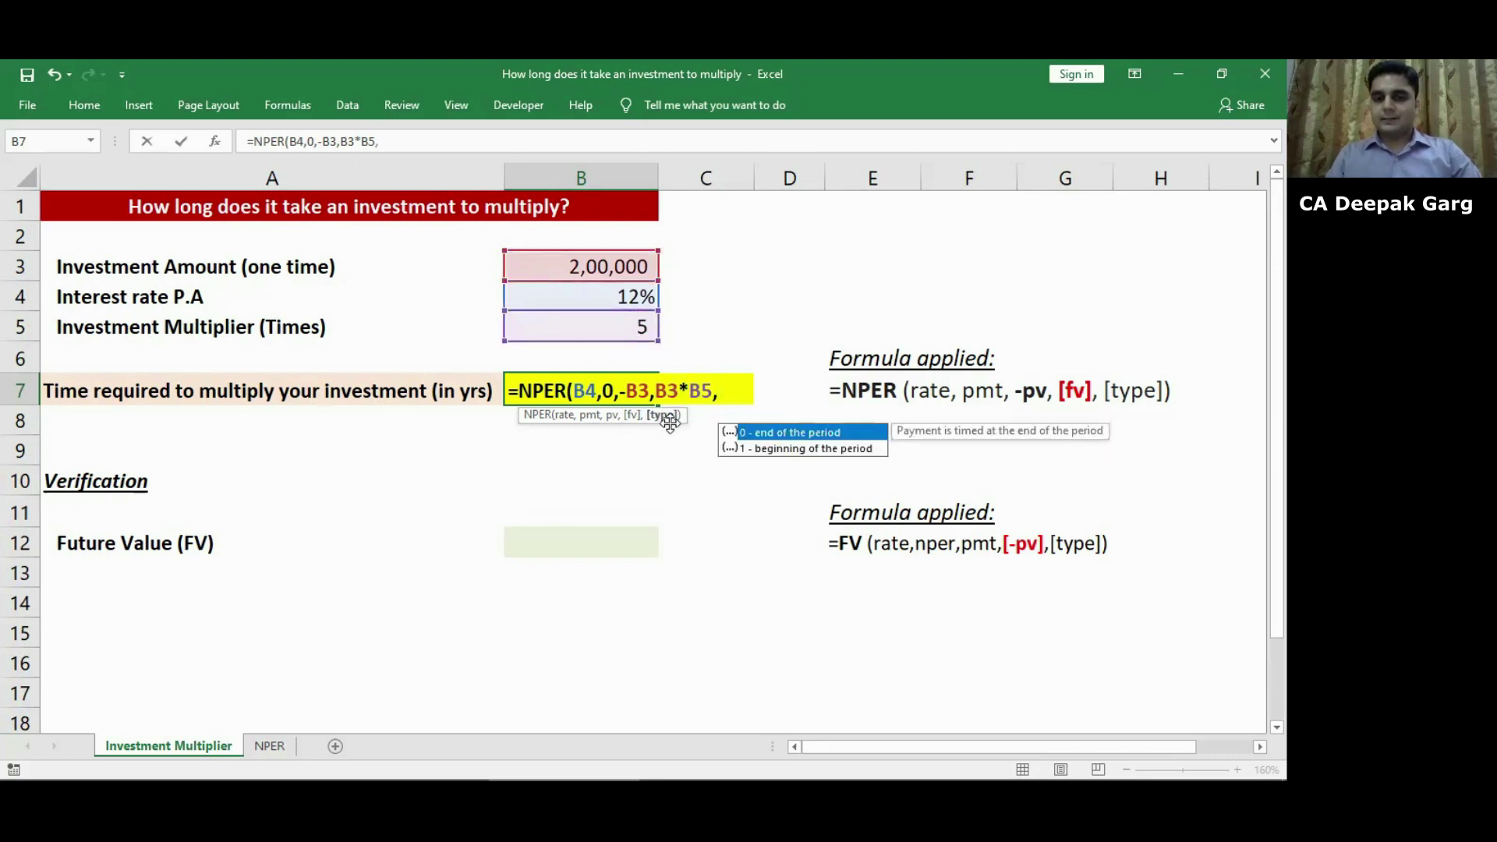
left_click(780, 450)
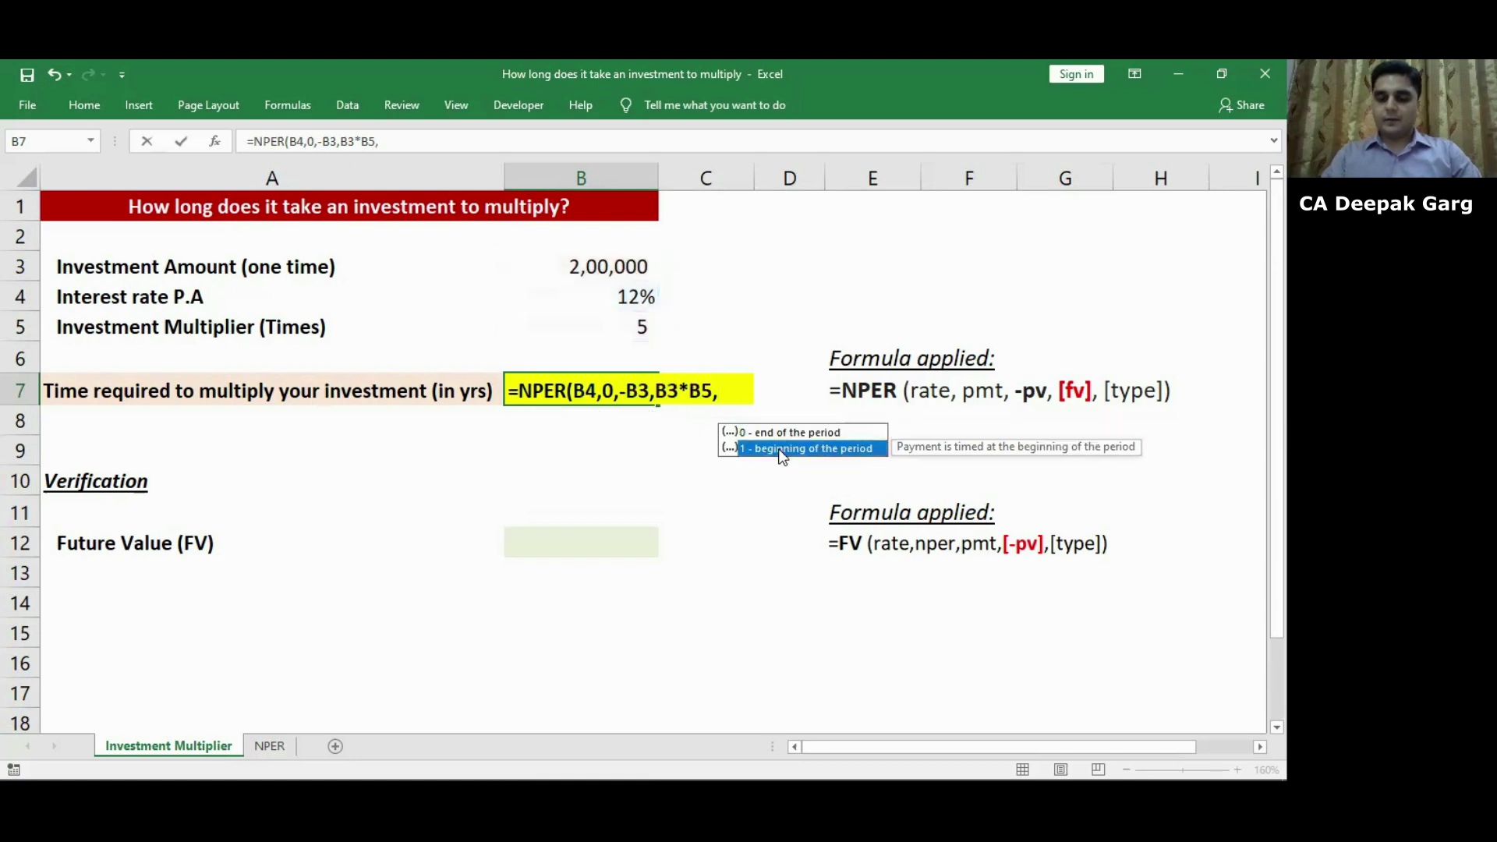
type("1")
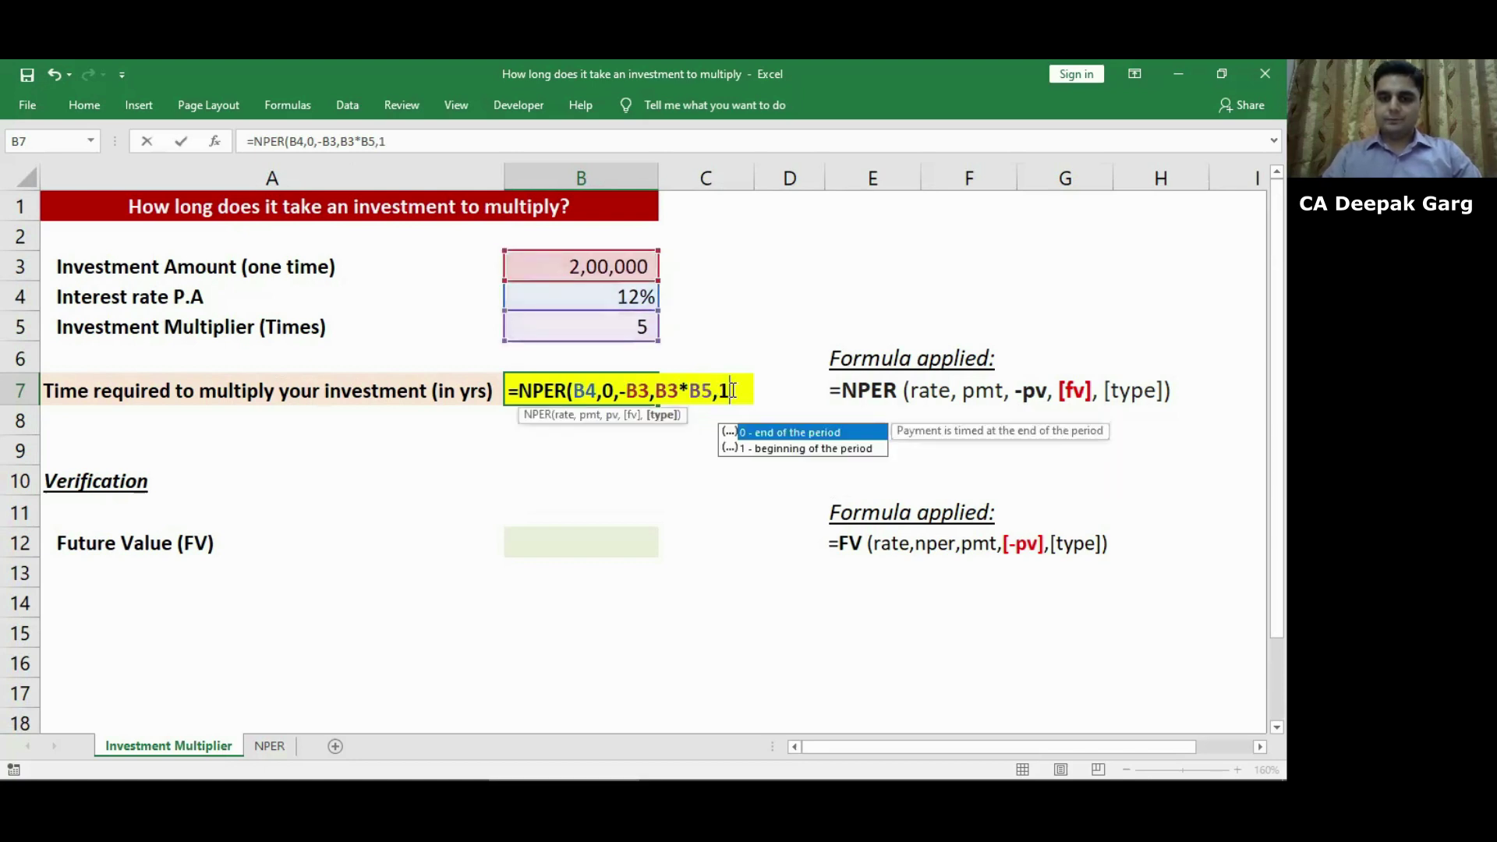
type(")")
key("Return")
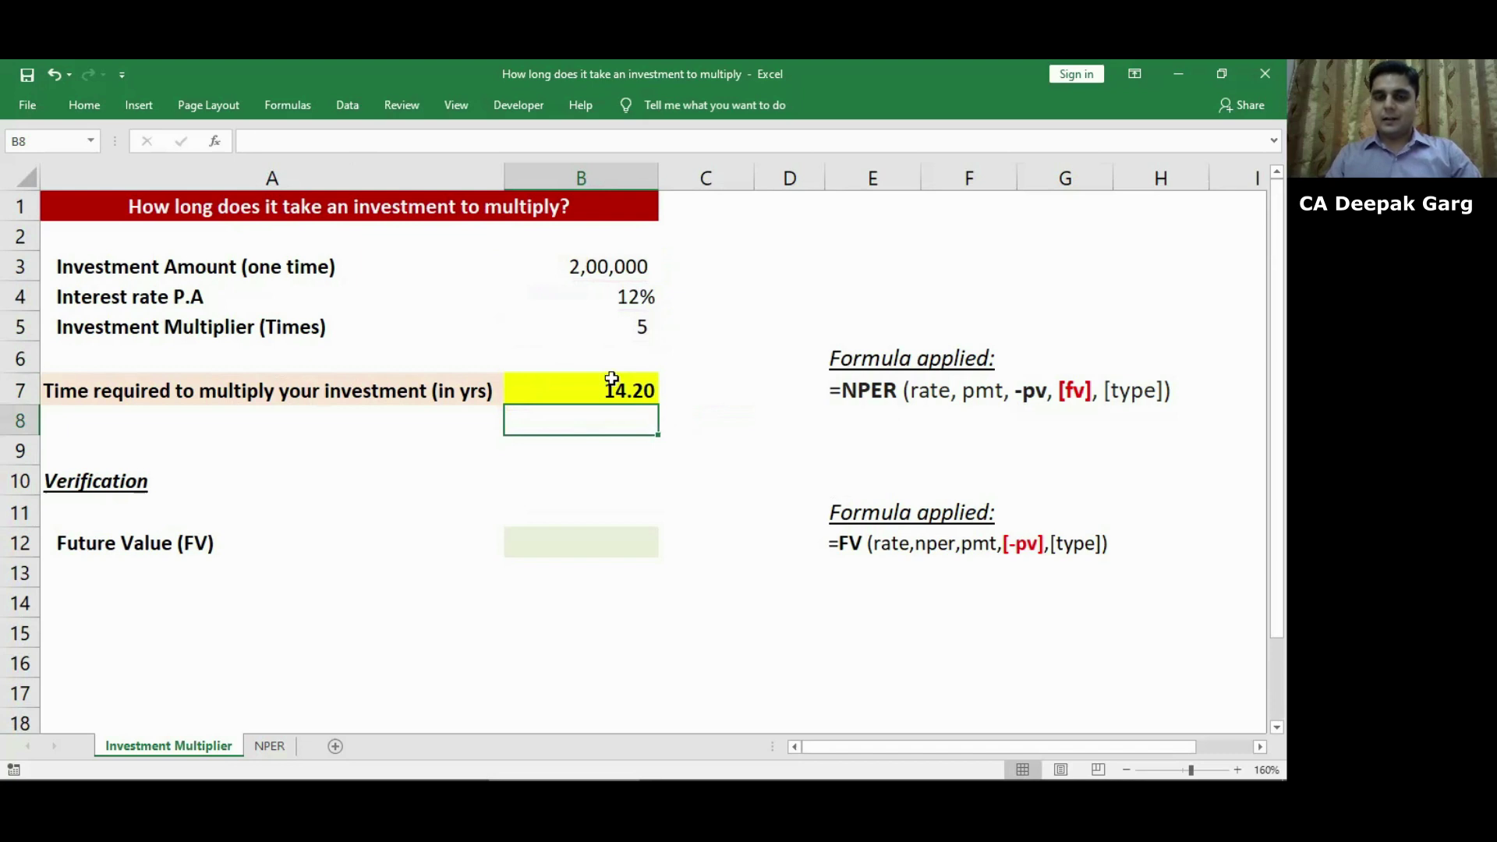
Review the inputs in B3, B5 and B4 and the NPER formula behind B7.
left_click(555, 276)
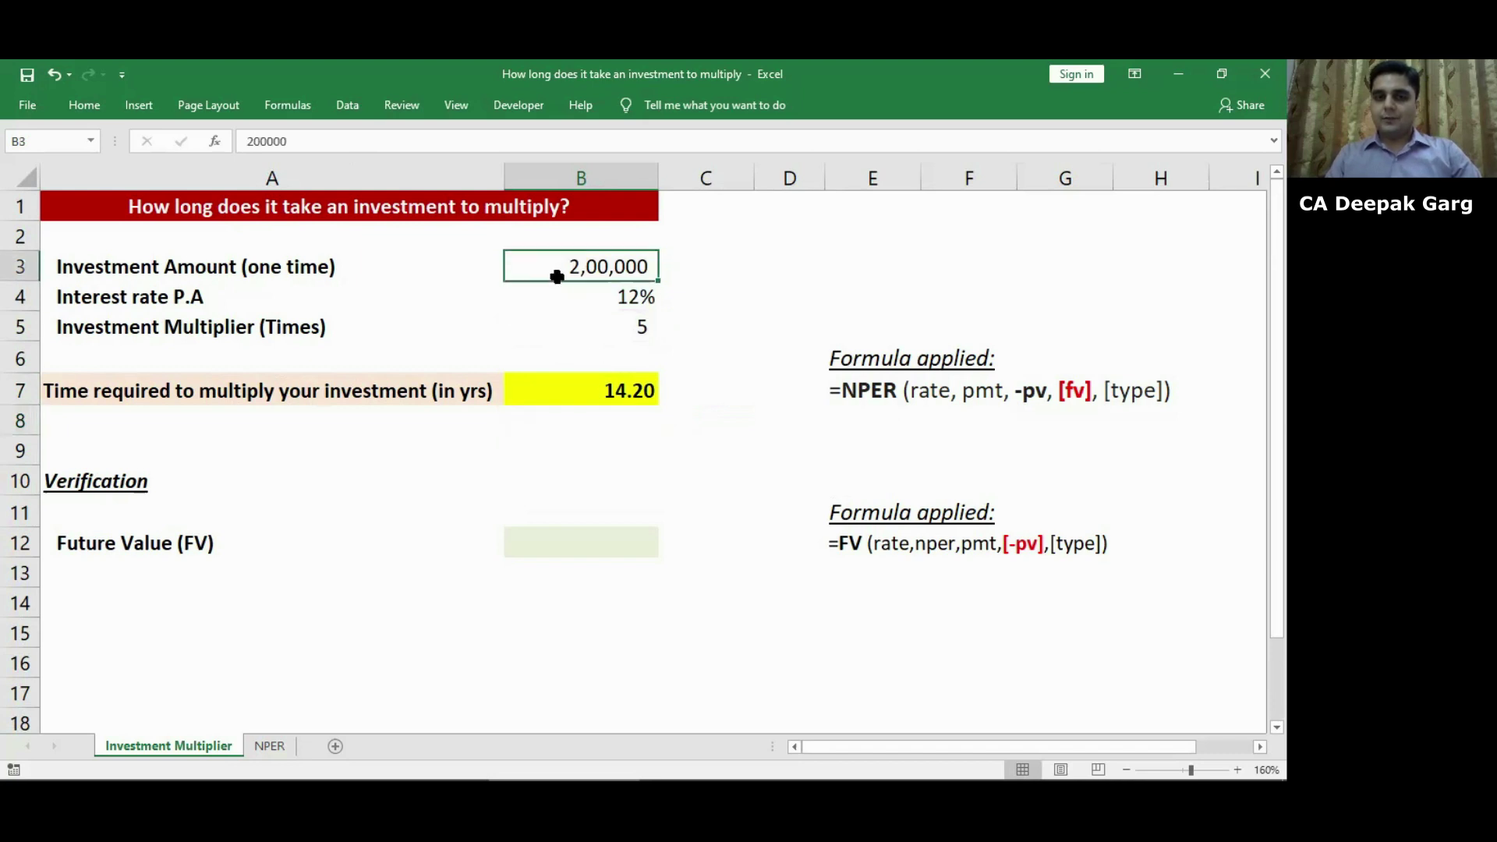
left_click(558, 328)
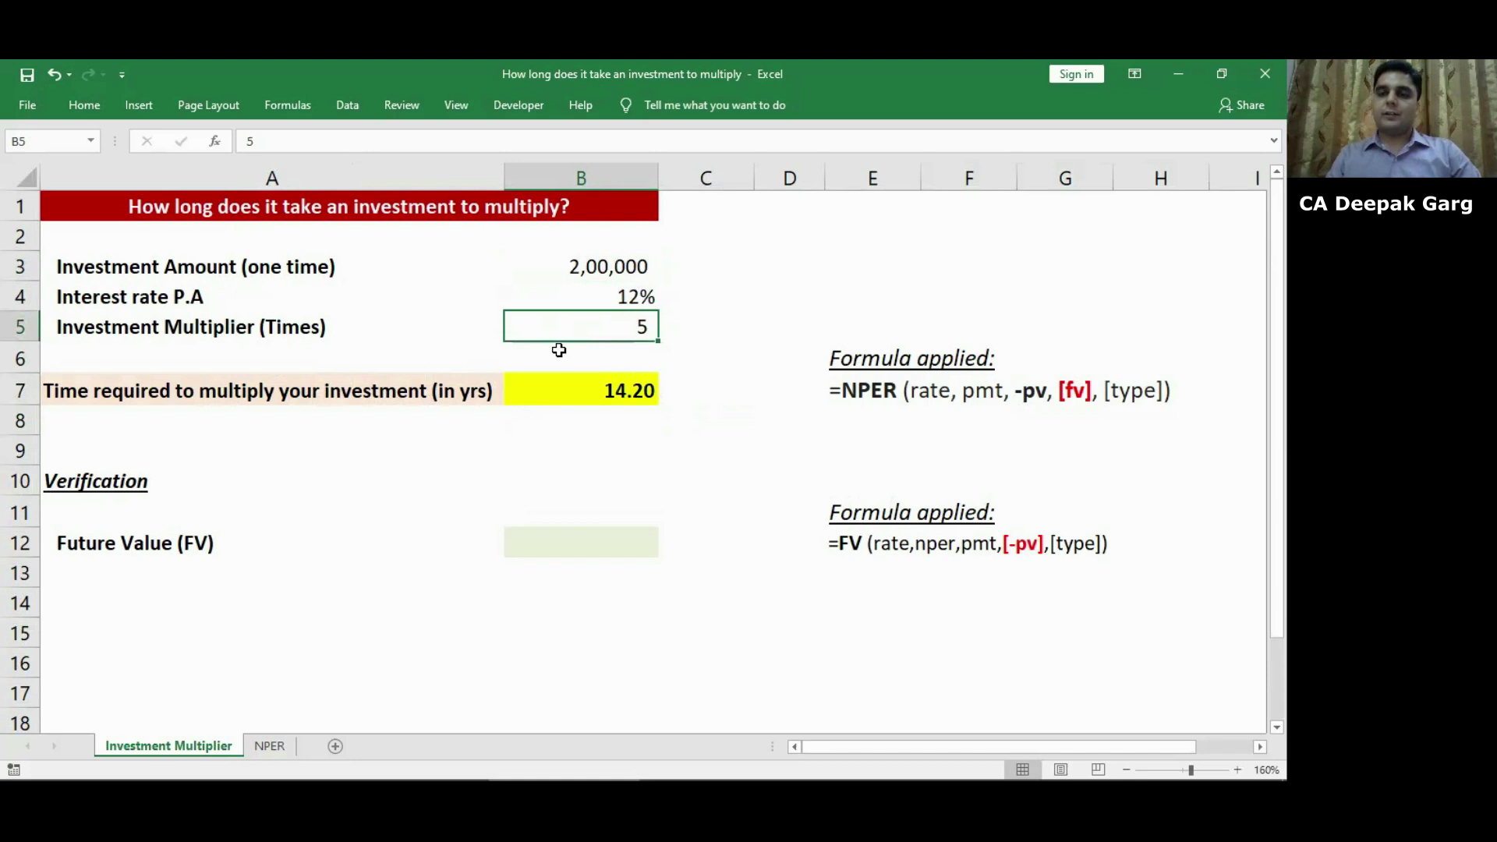
left_click(555, 296)
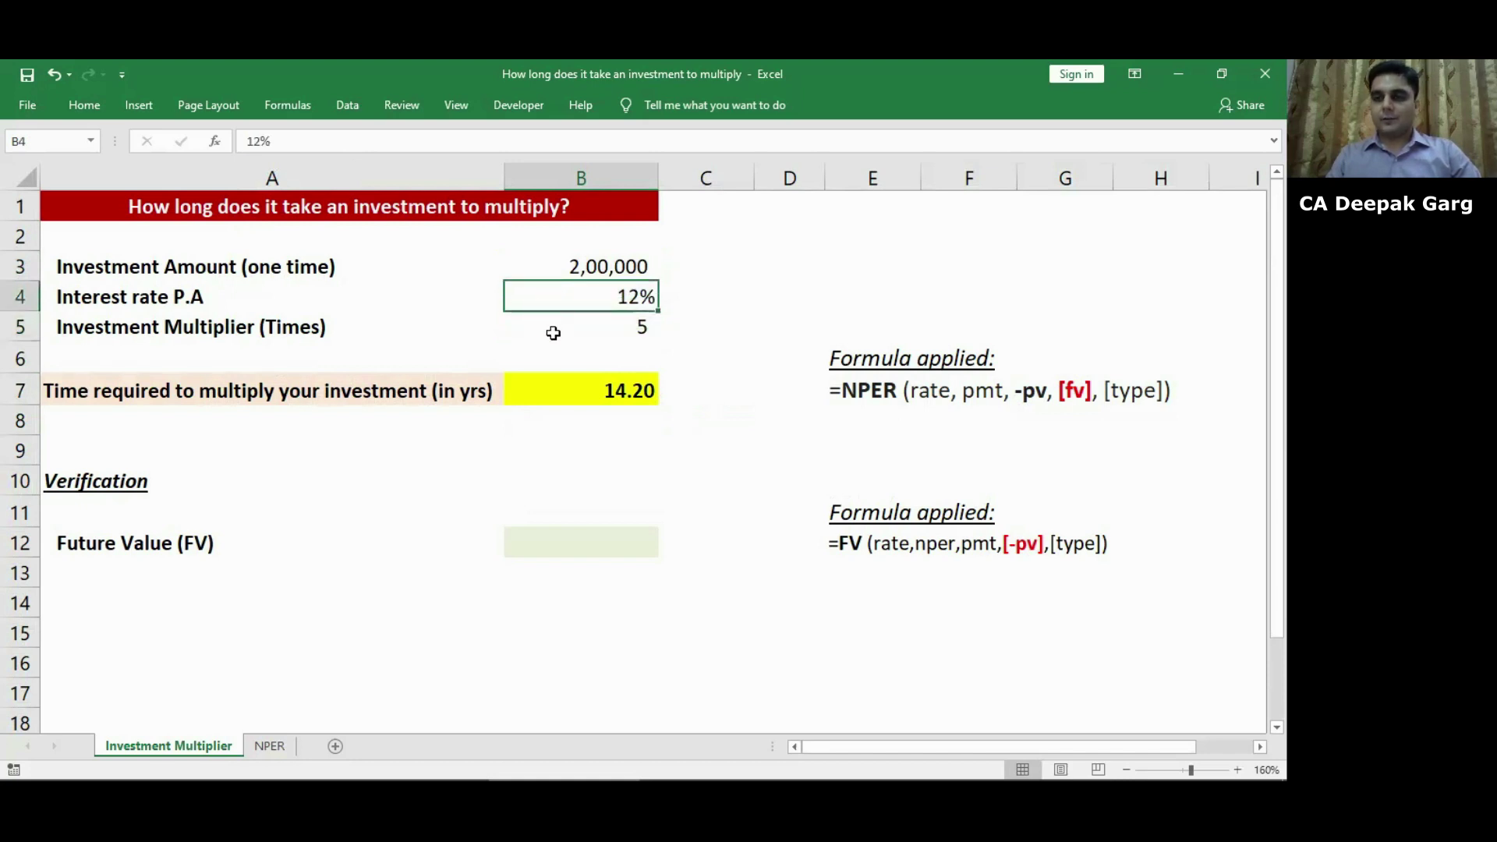
left_click(605, 451)
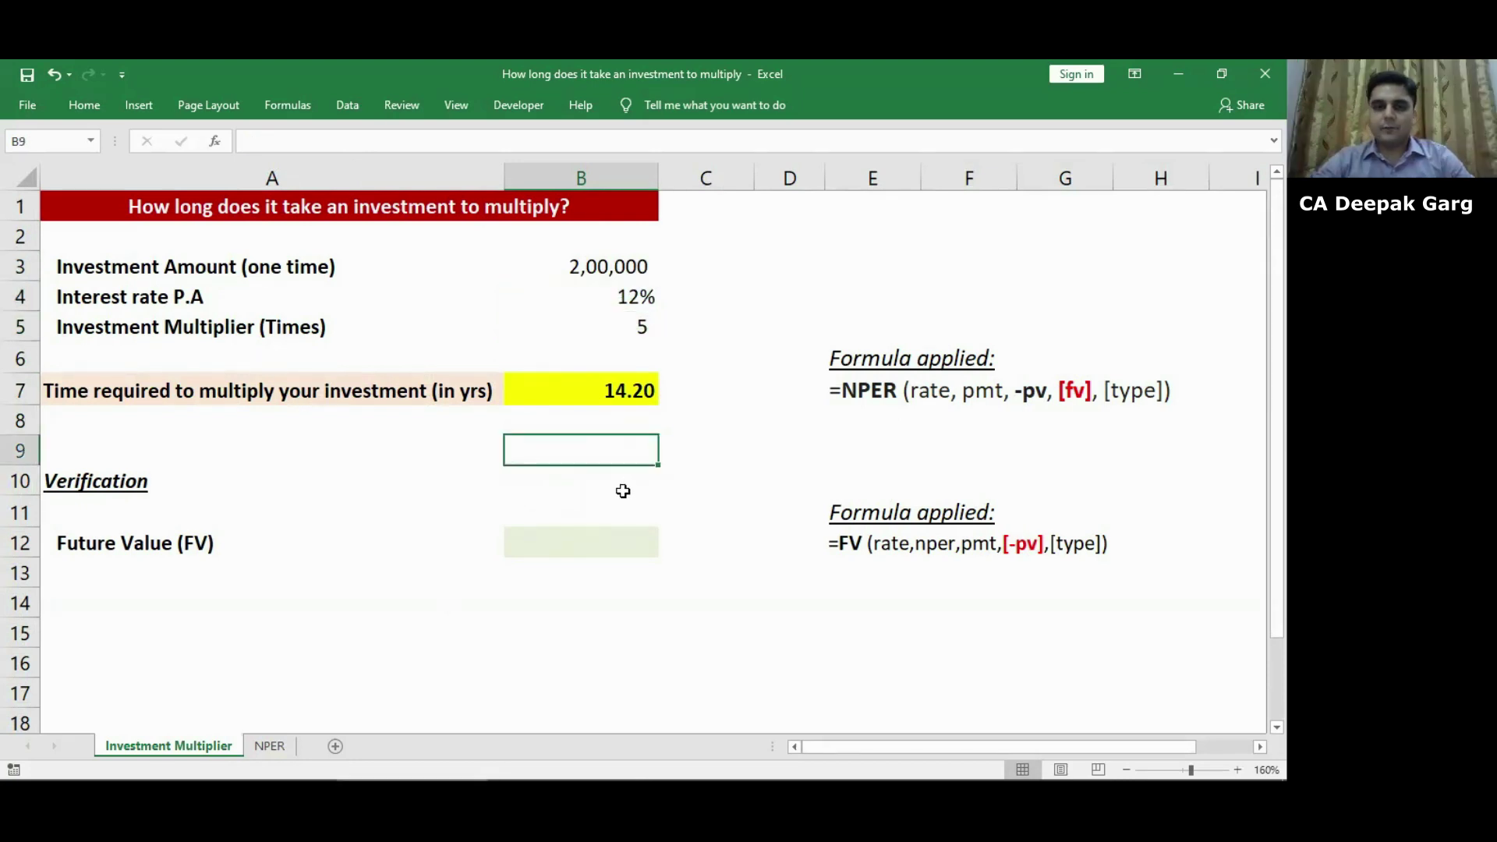
left_click(613, 398)
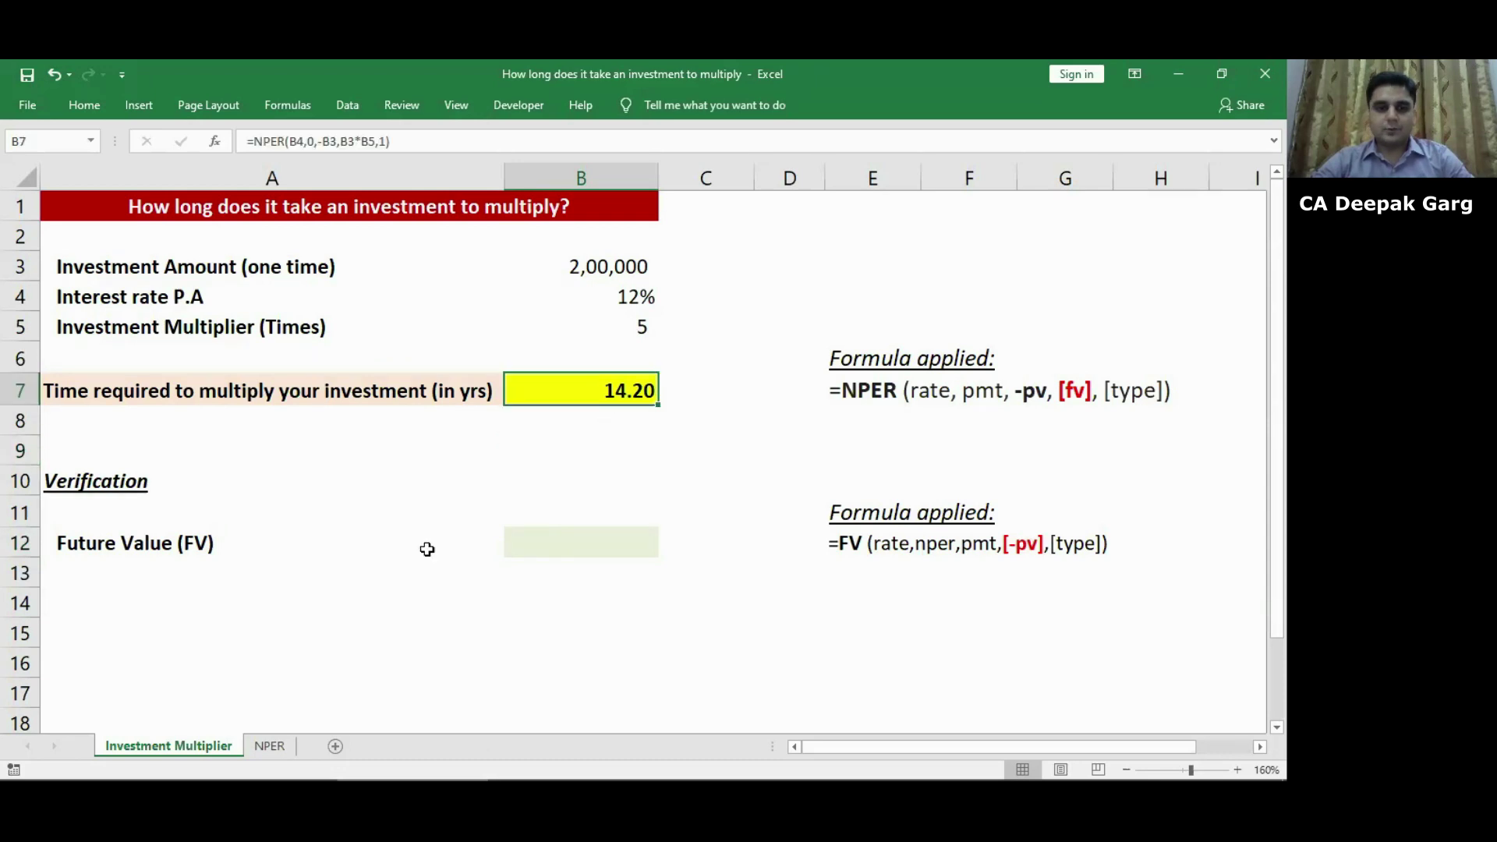
left_click(539, 539)
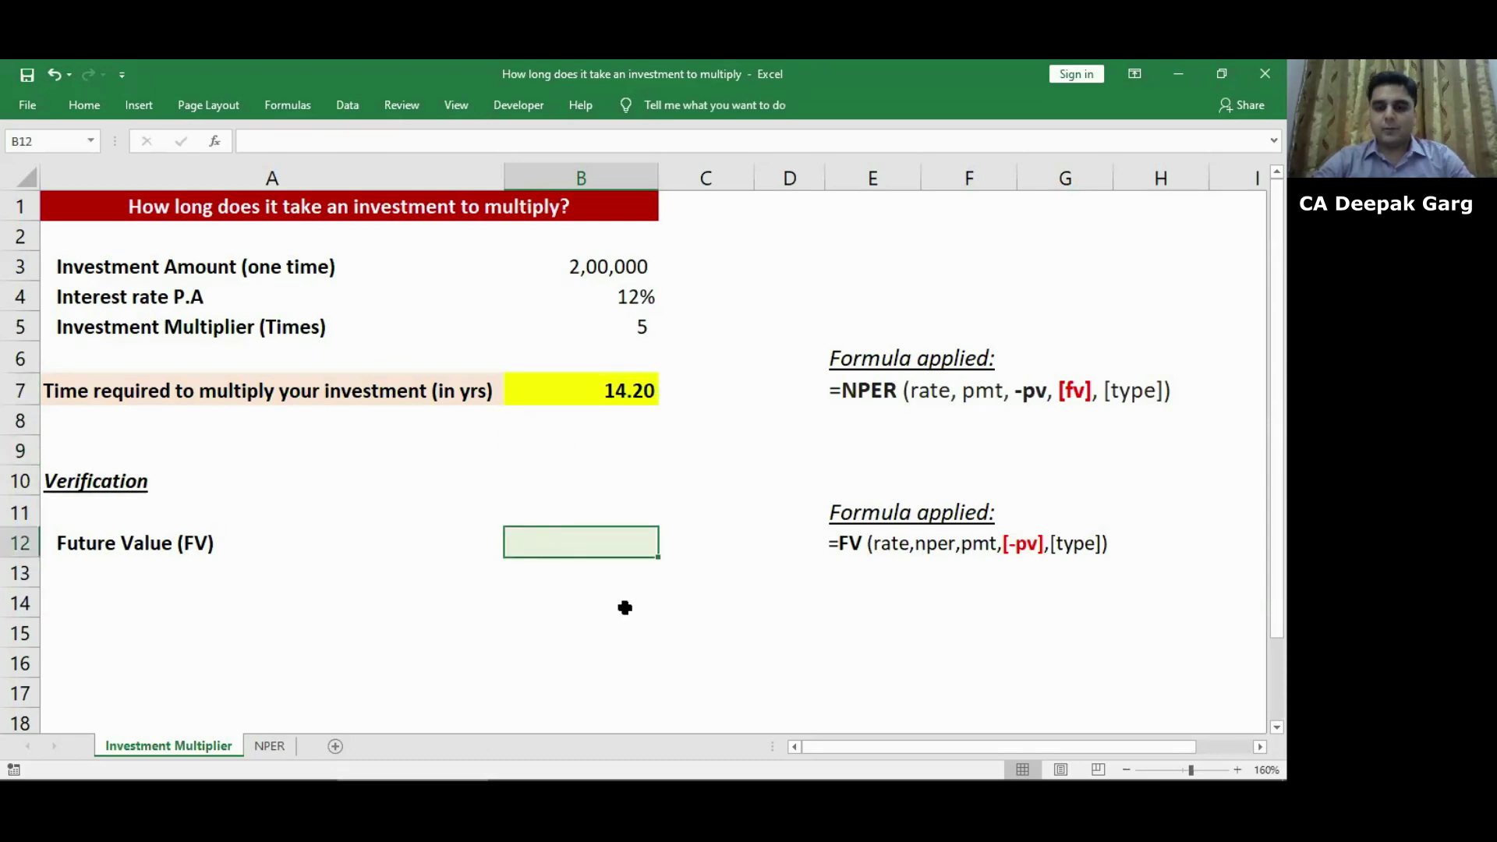
Start =FV in B12 using B4 as rate and B7 as the number of periods.
type("=fv")
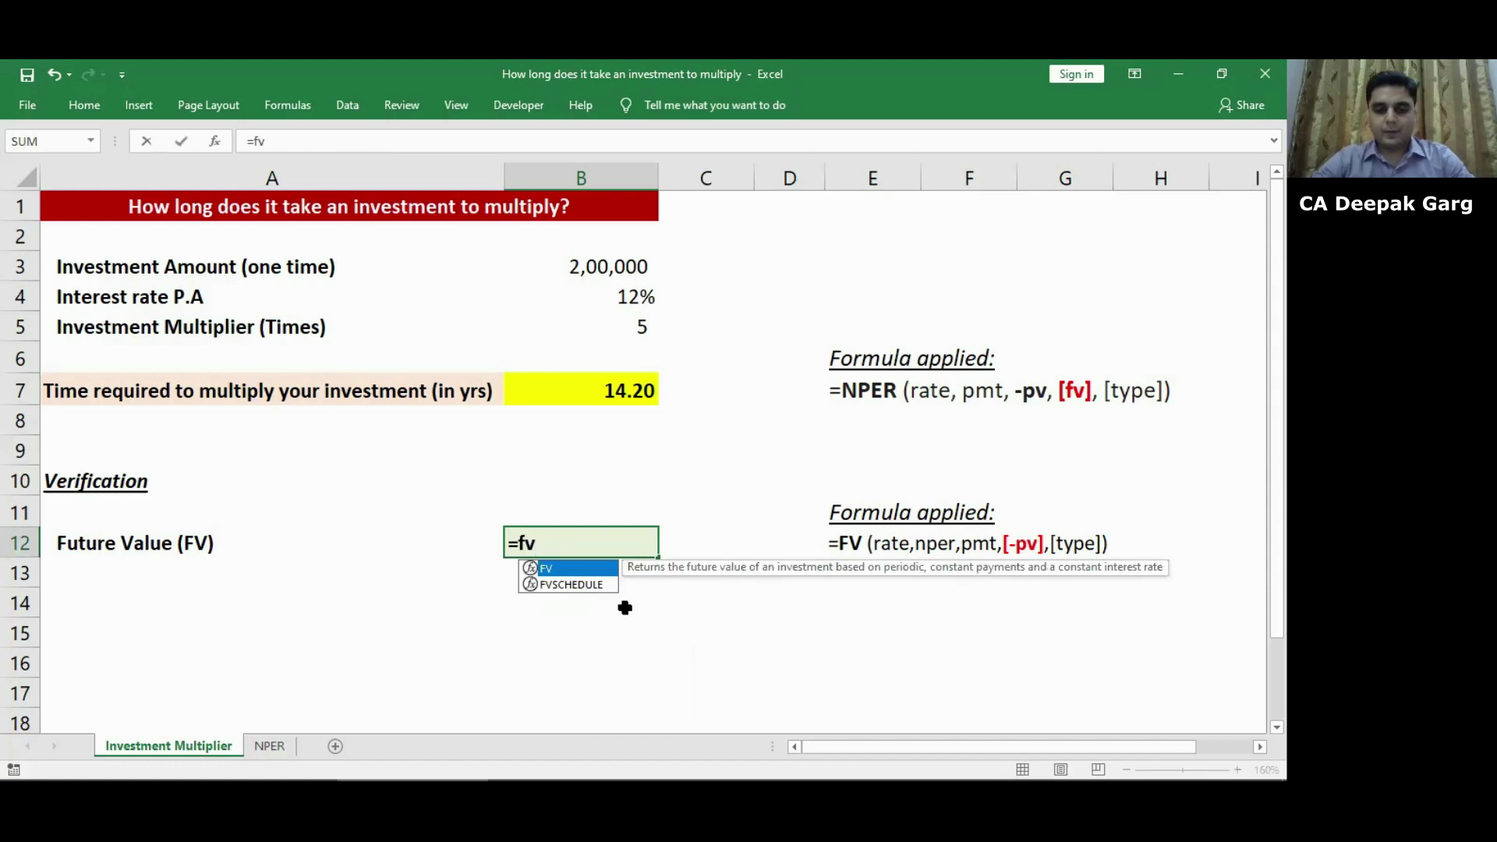
key("Tab")
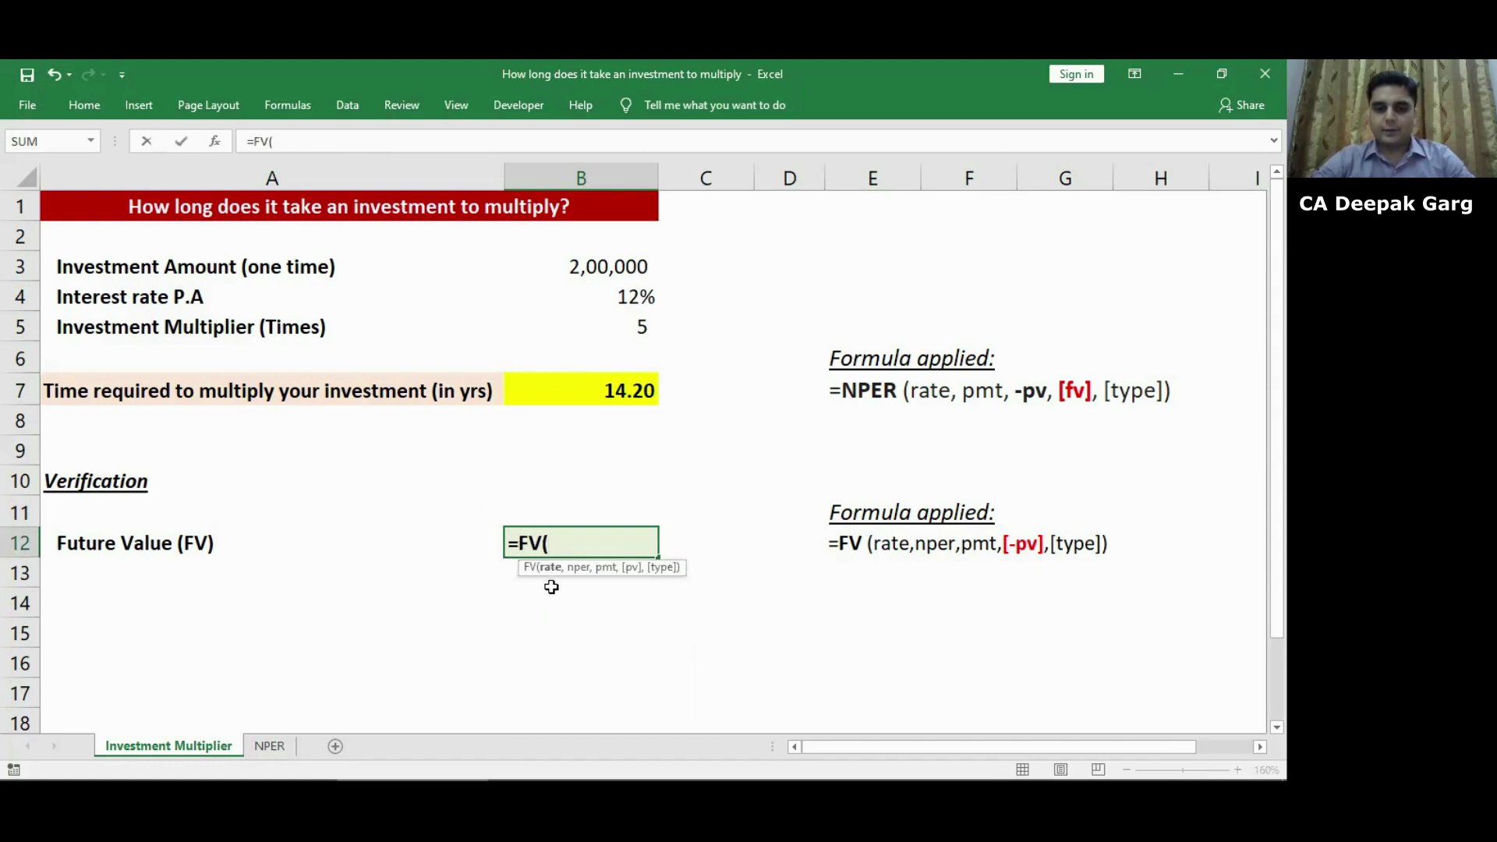
left_click(617, 302)
type(",")
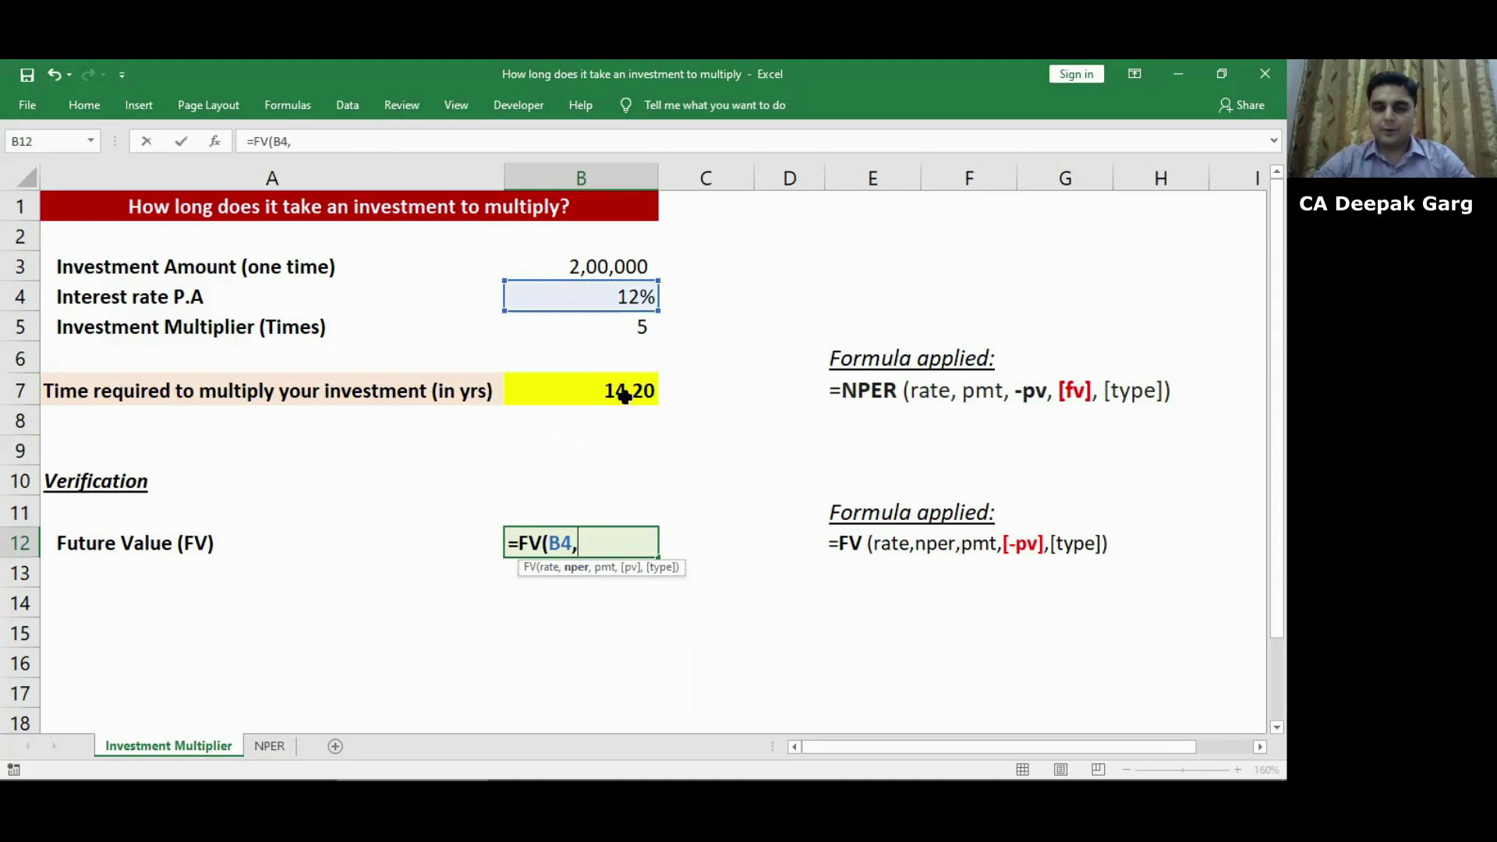
left_click(569, 390)
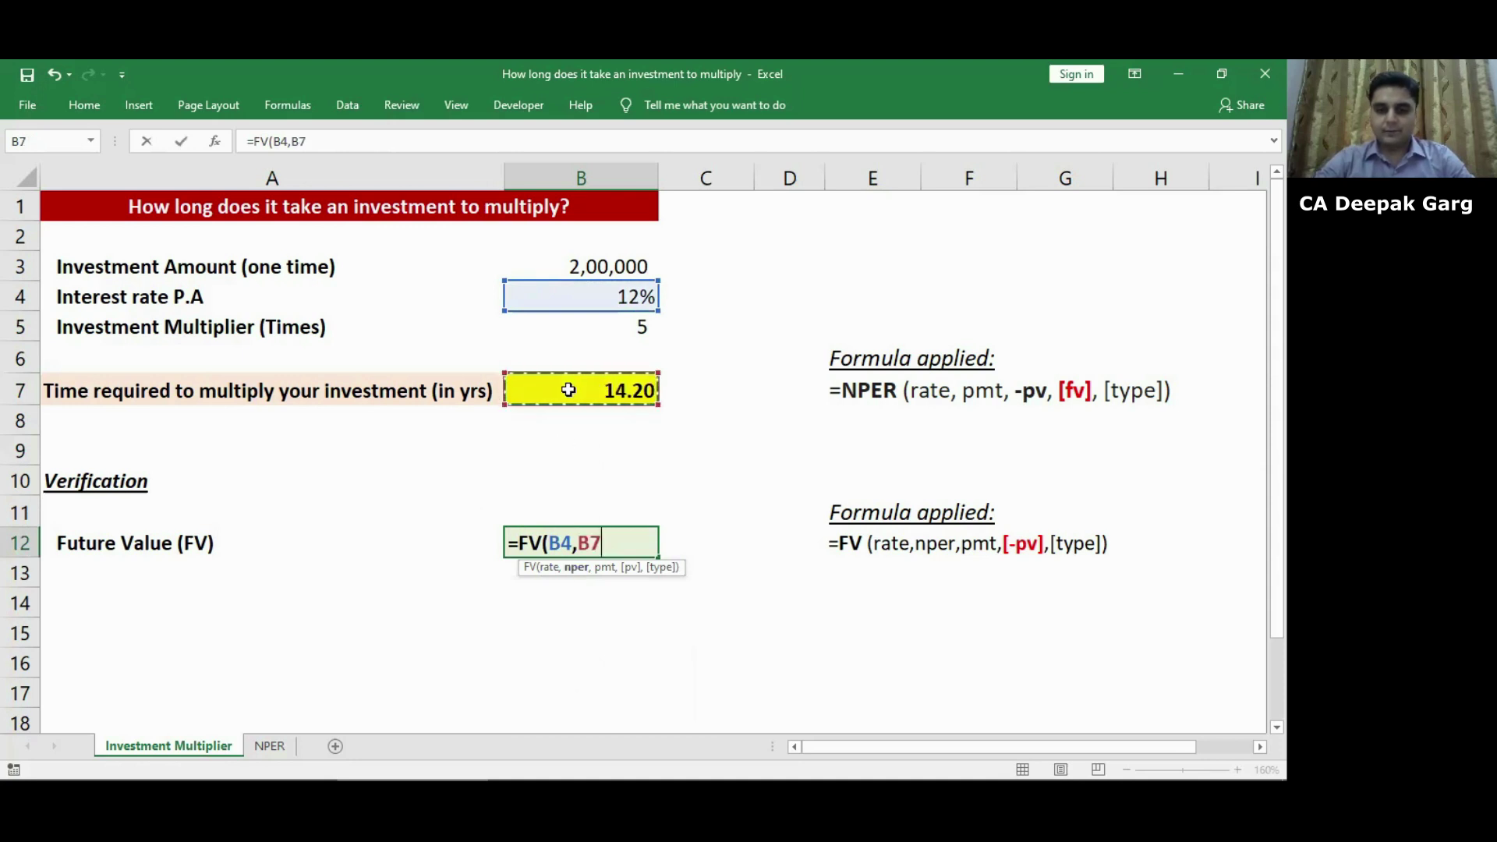
type(",")
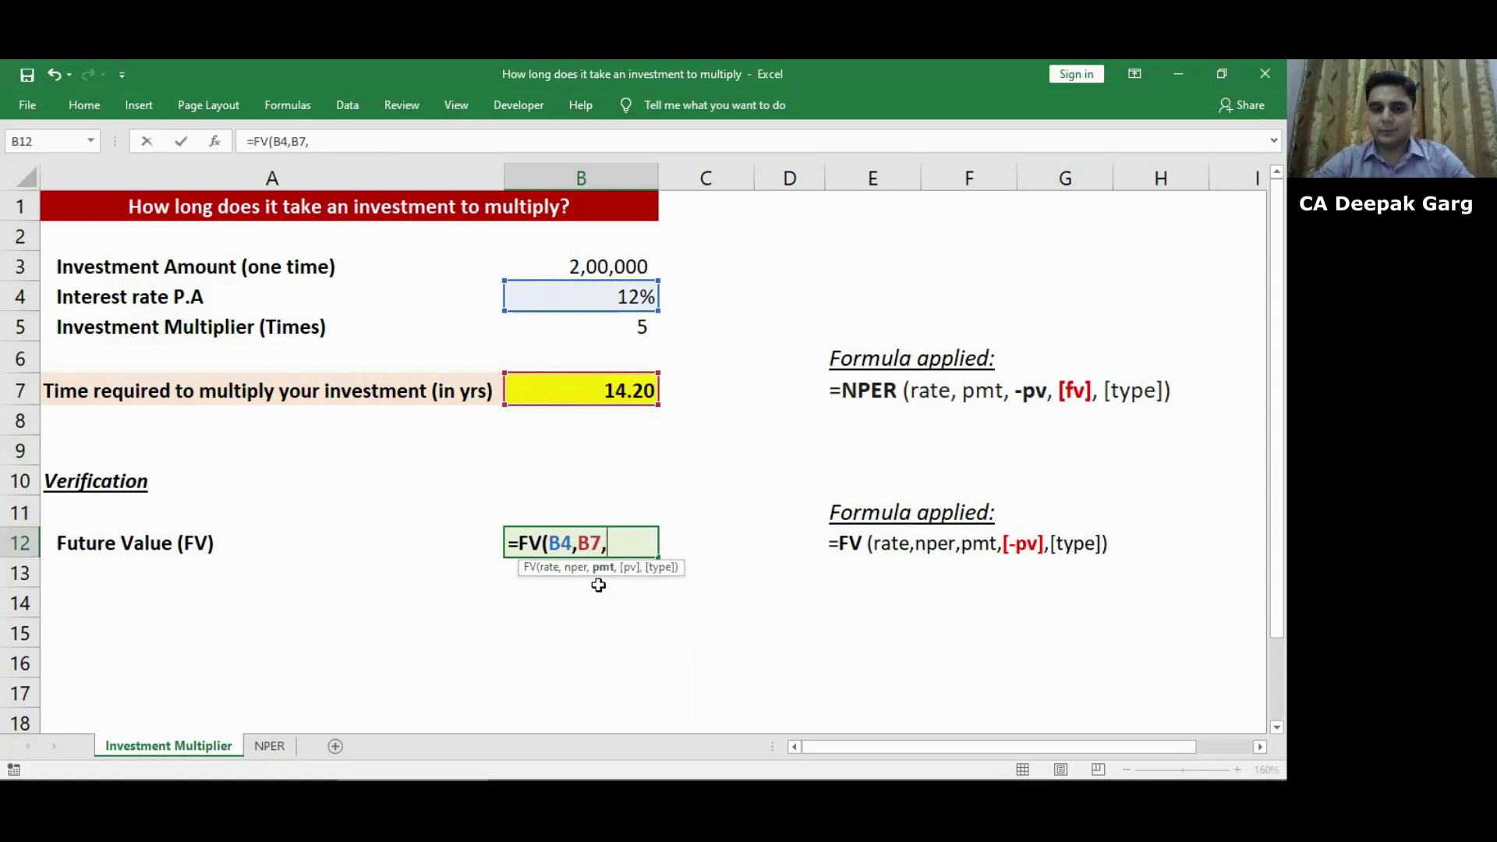
Complete =FV(B4,B7,0,-B3,1) with beginning-of-period timing, returning 10,00,000.
type("0")
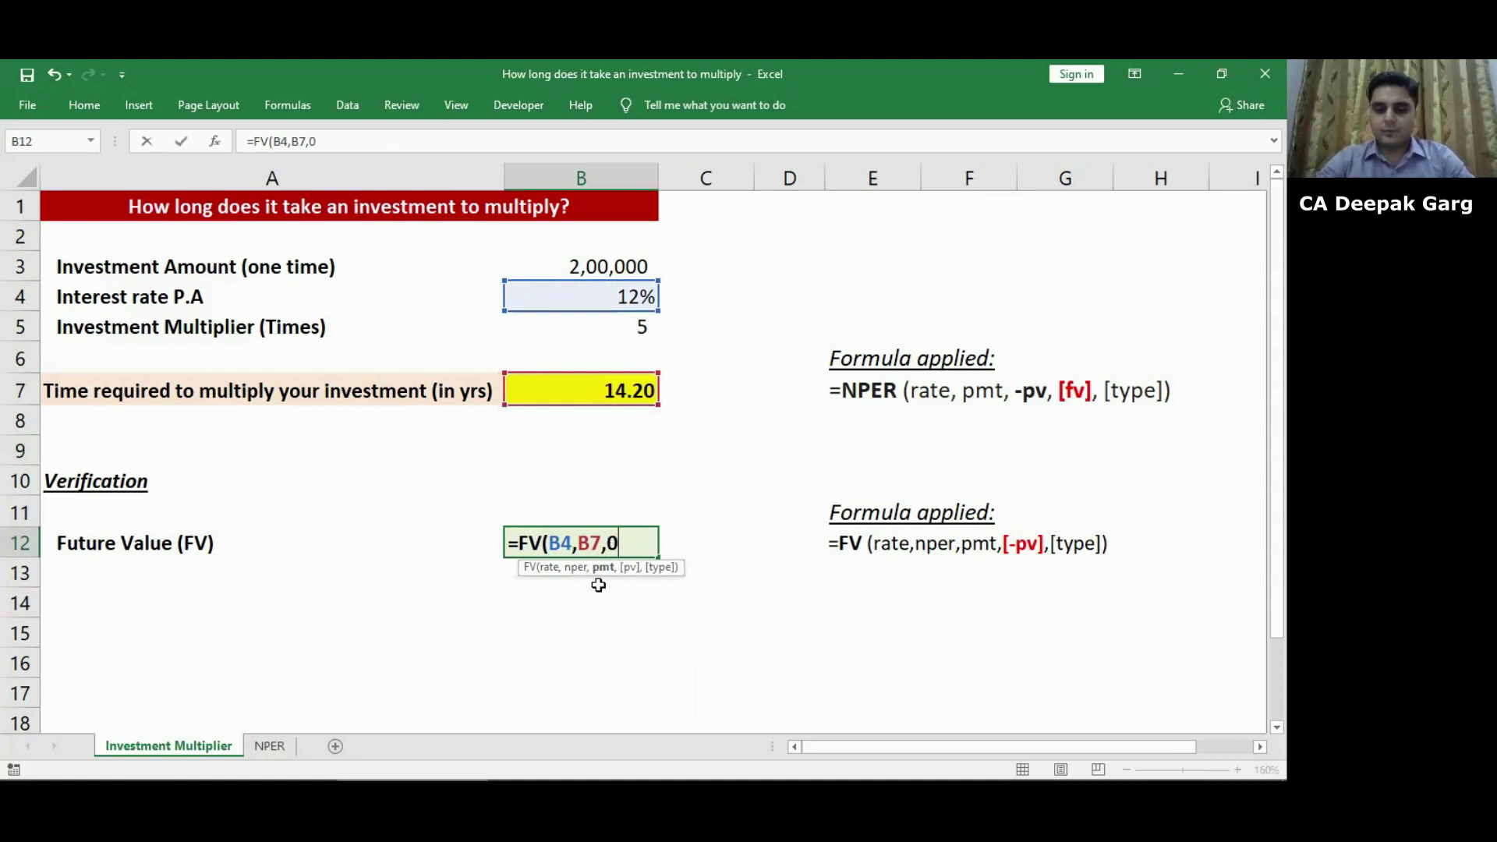
type(",-")
left_click(597, 268)
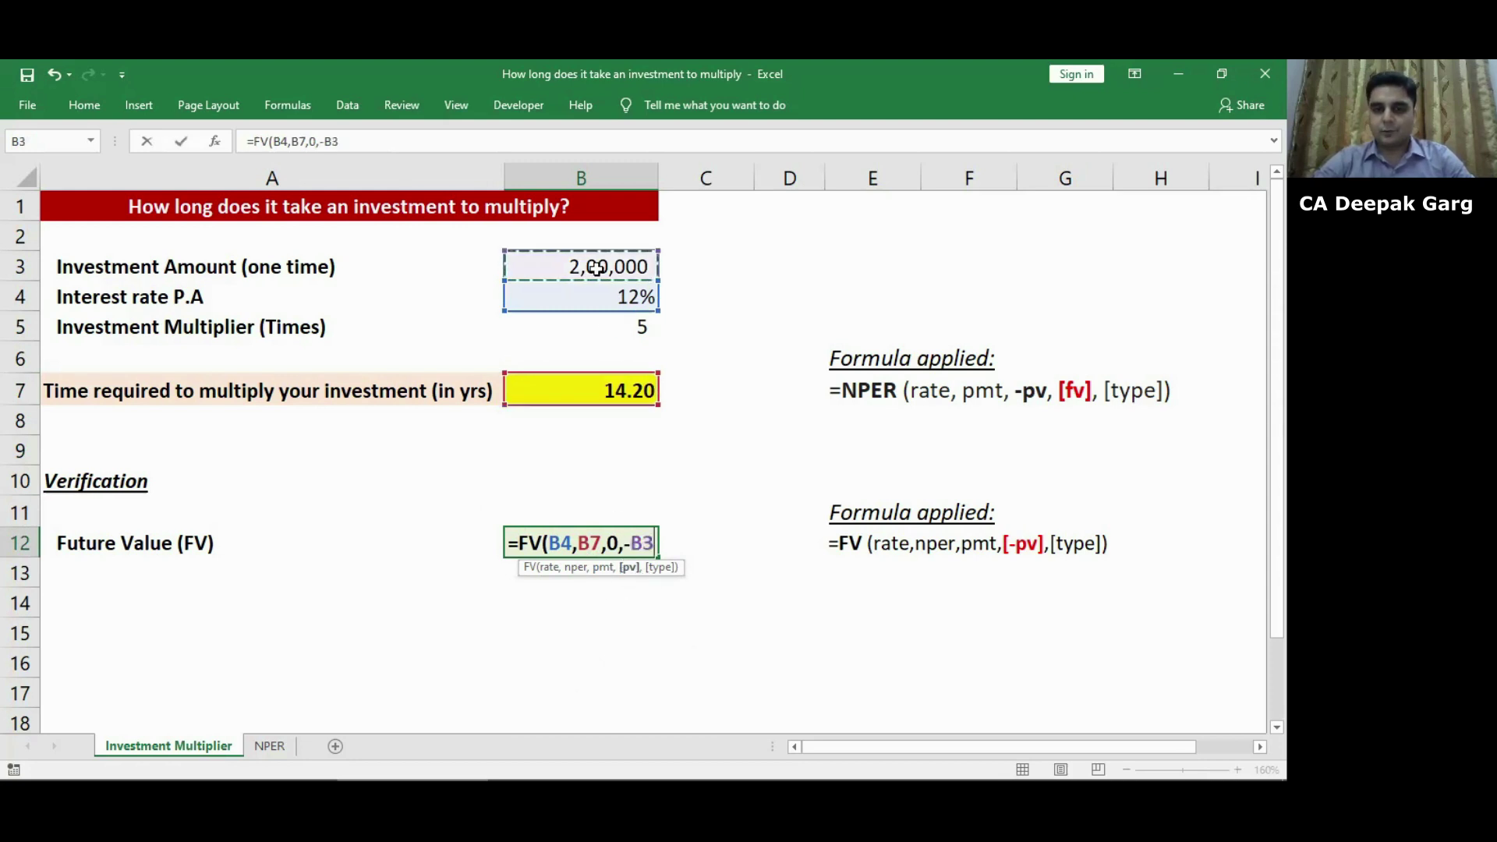
type(",")
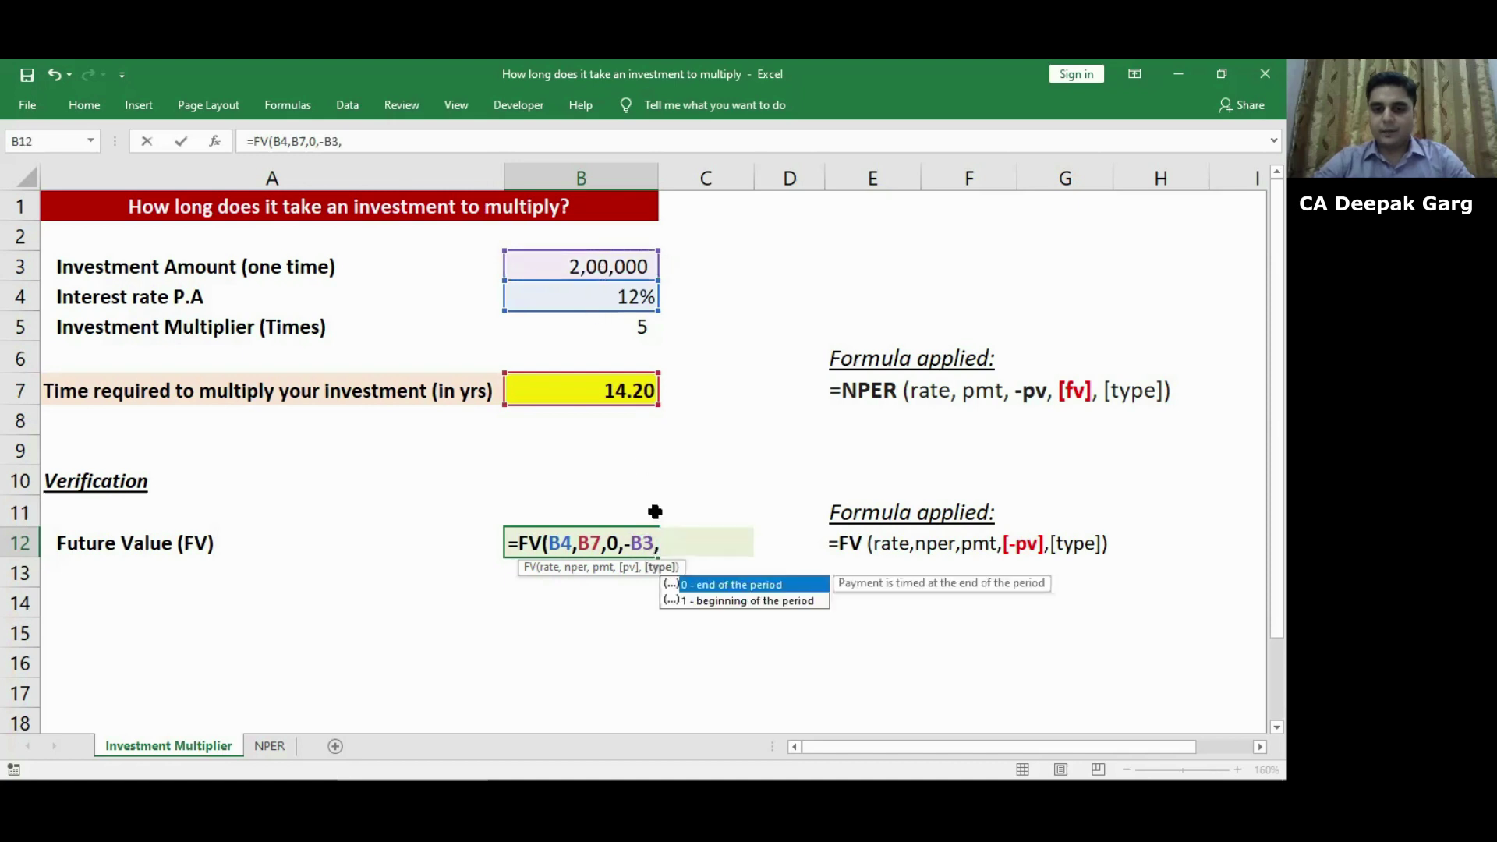
left_click(694, 600)
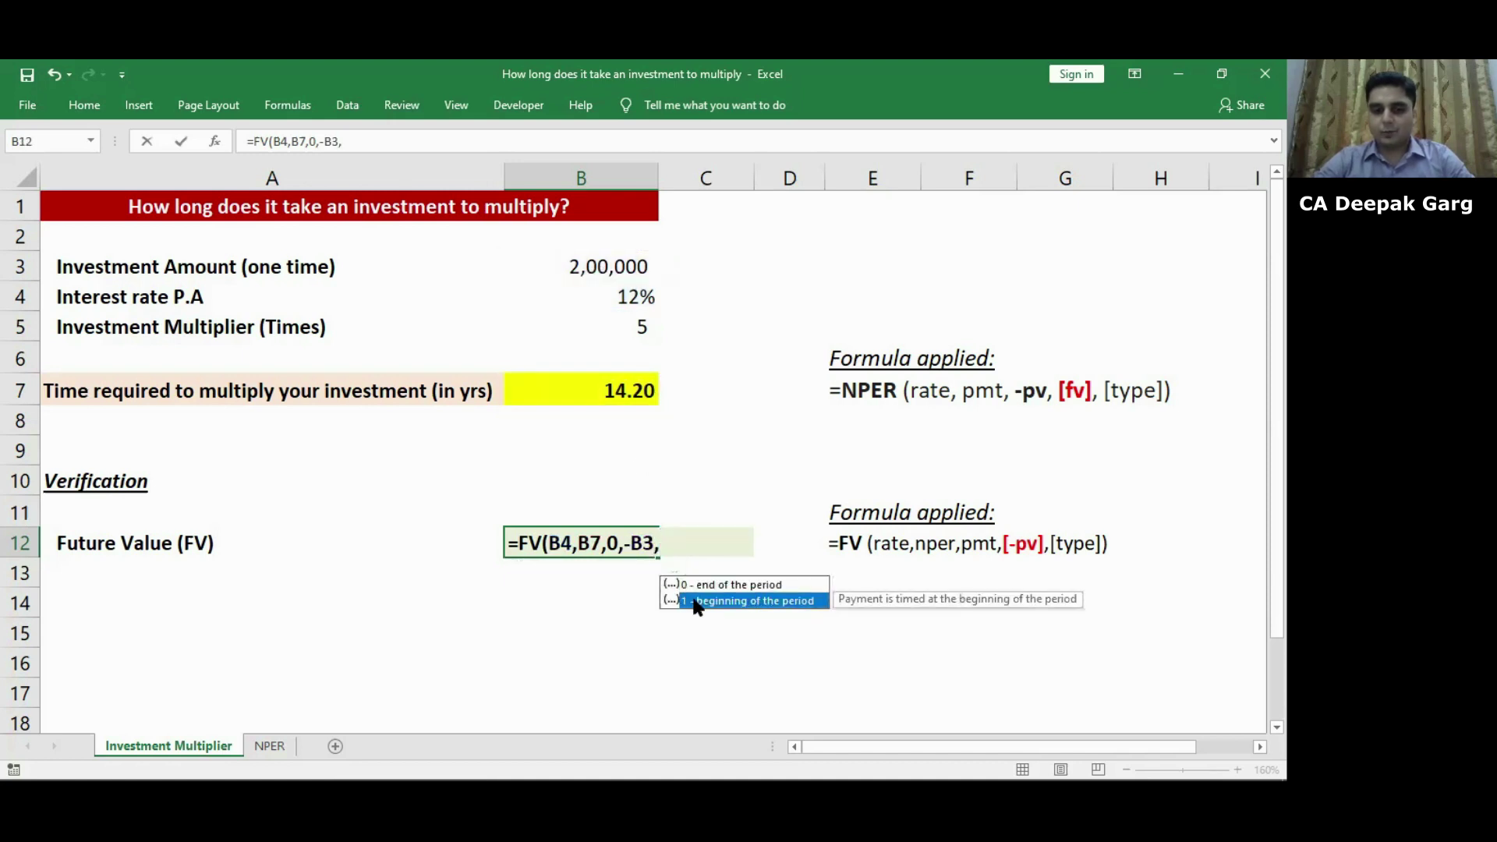
double_click(693, 600)
type(")")
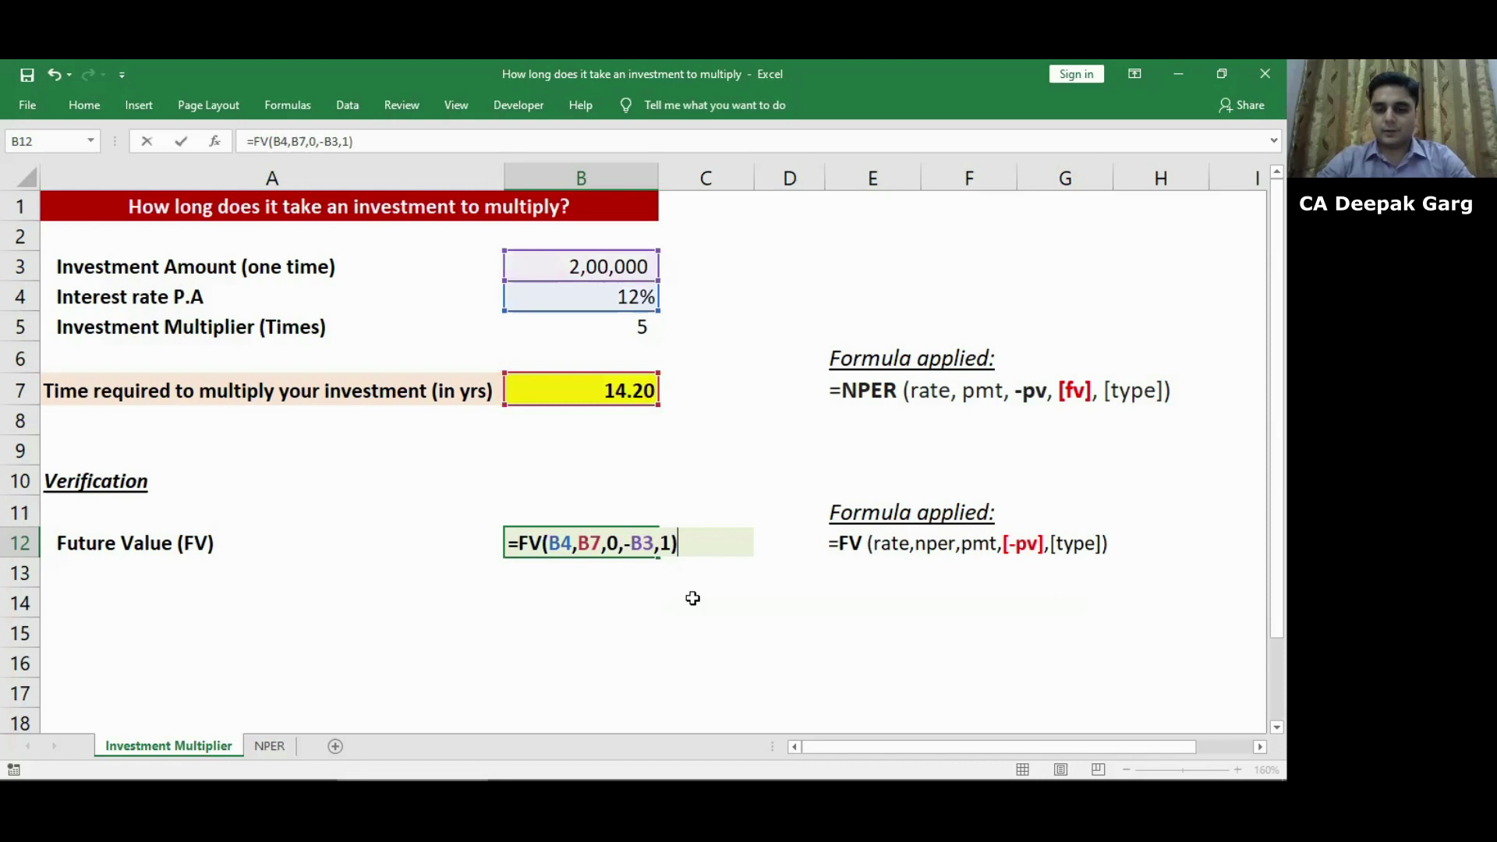
key("Return")
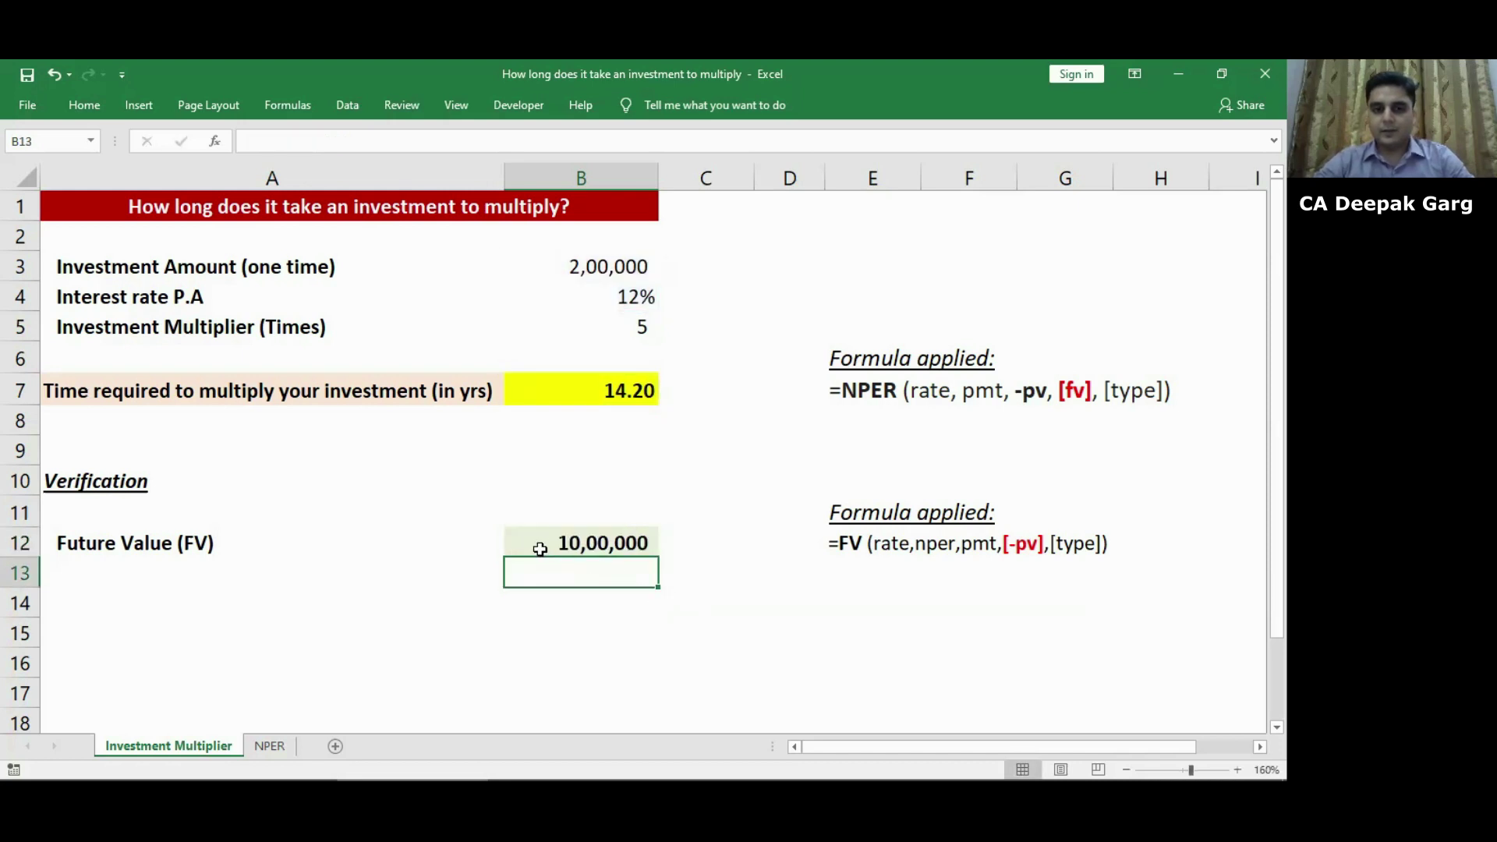
key("Up")
key("Up")
key("Up")
key("Up")
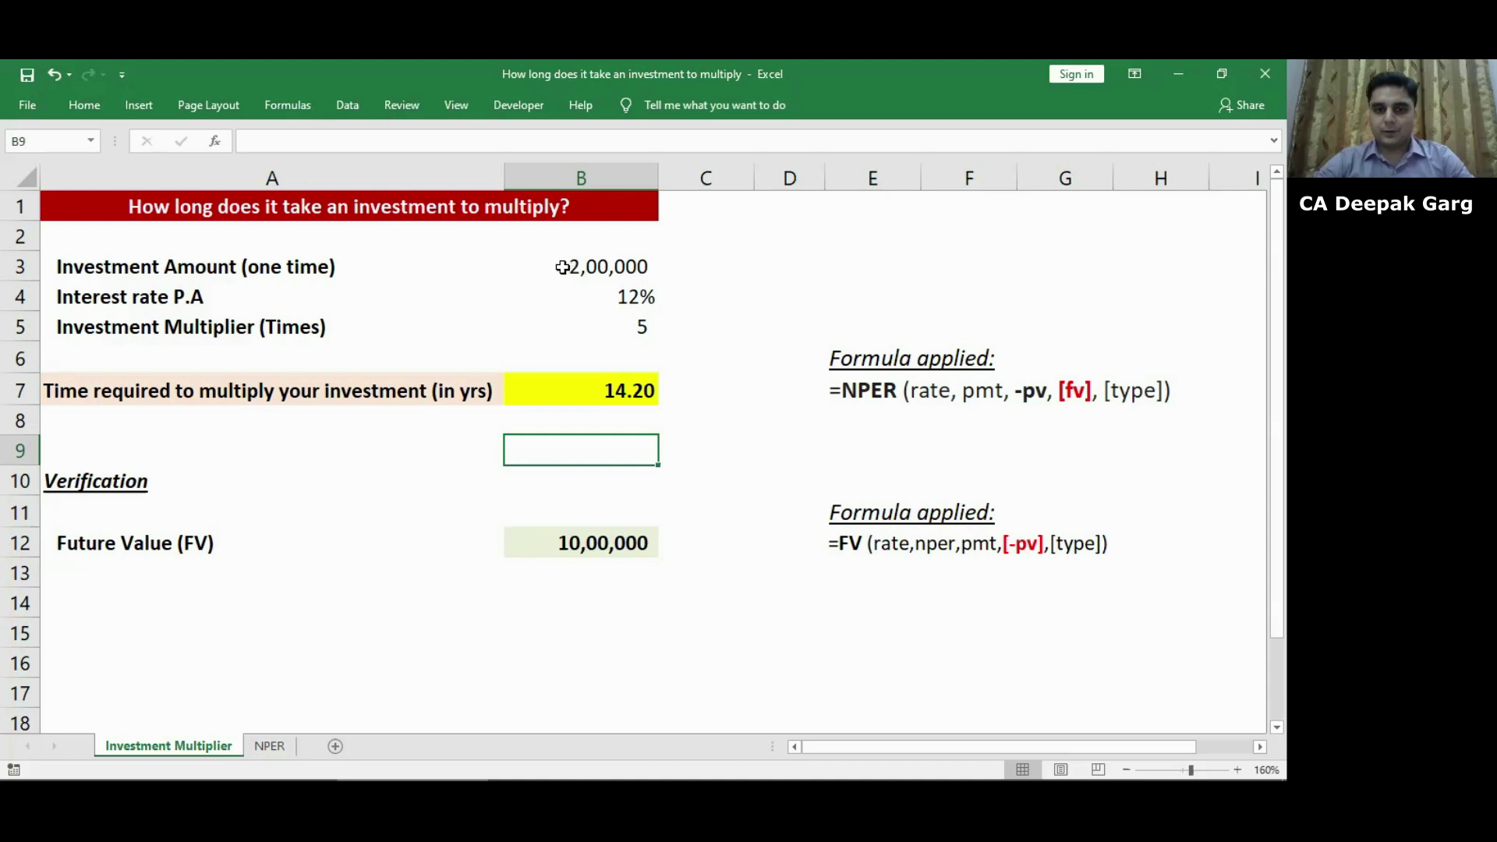
left_click(544, 301)
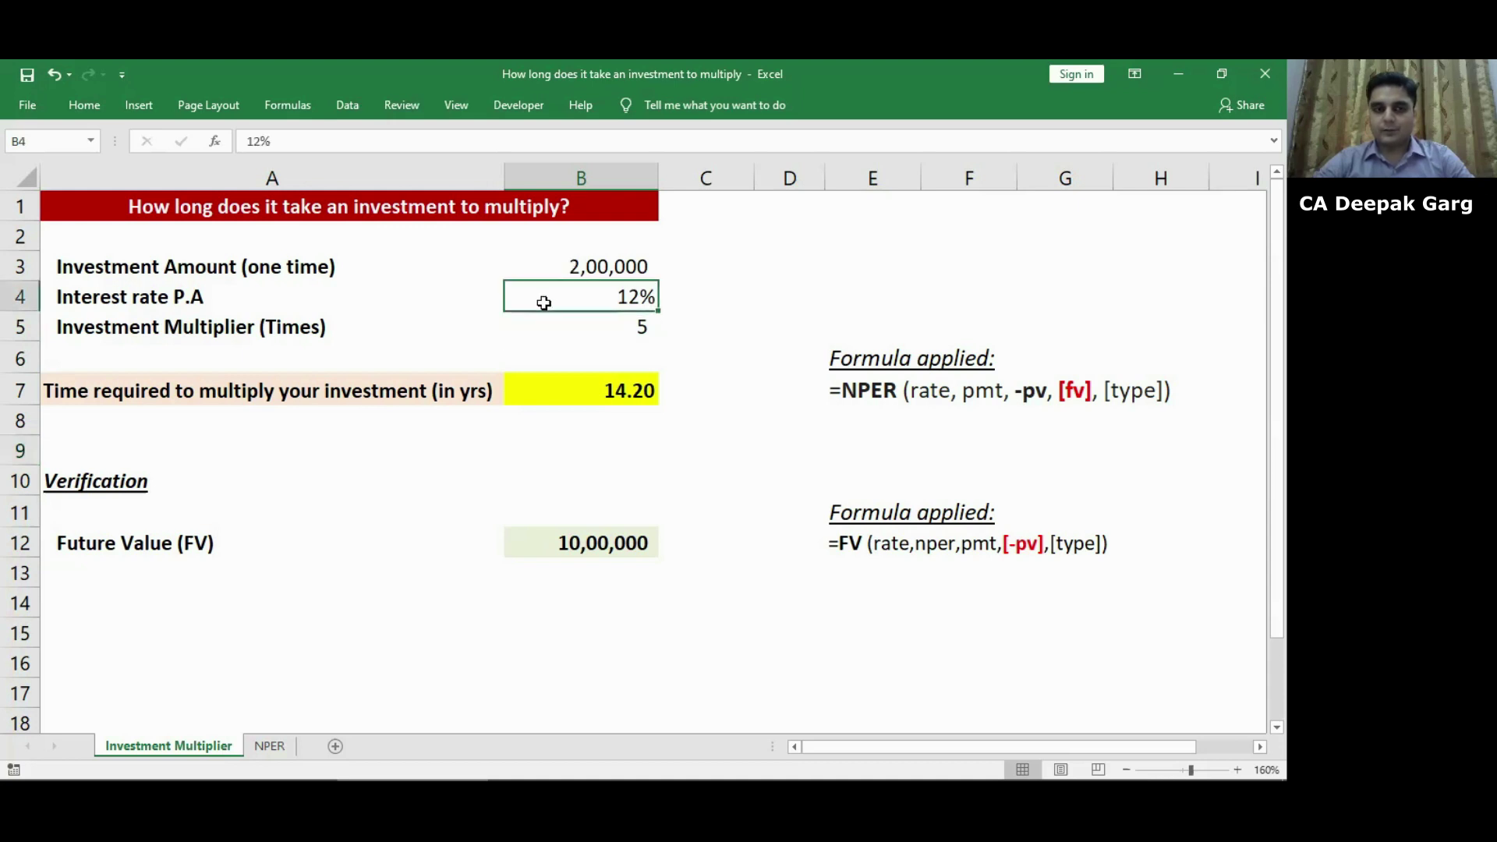
left_click(541, 329)
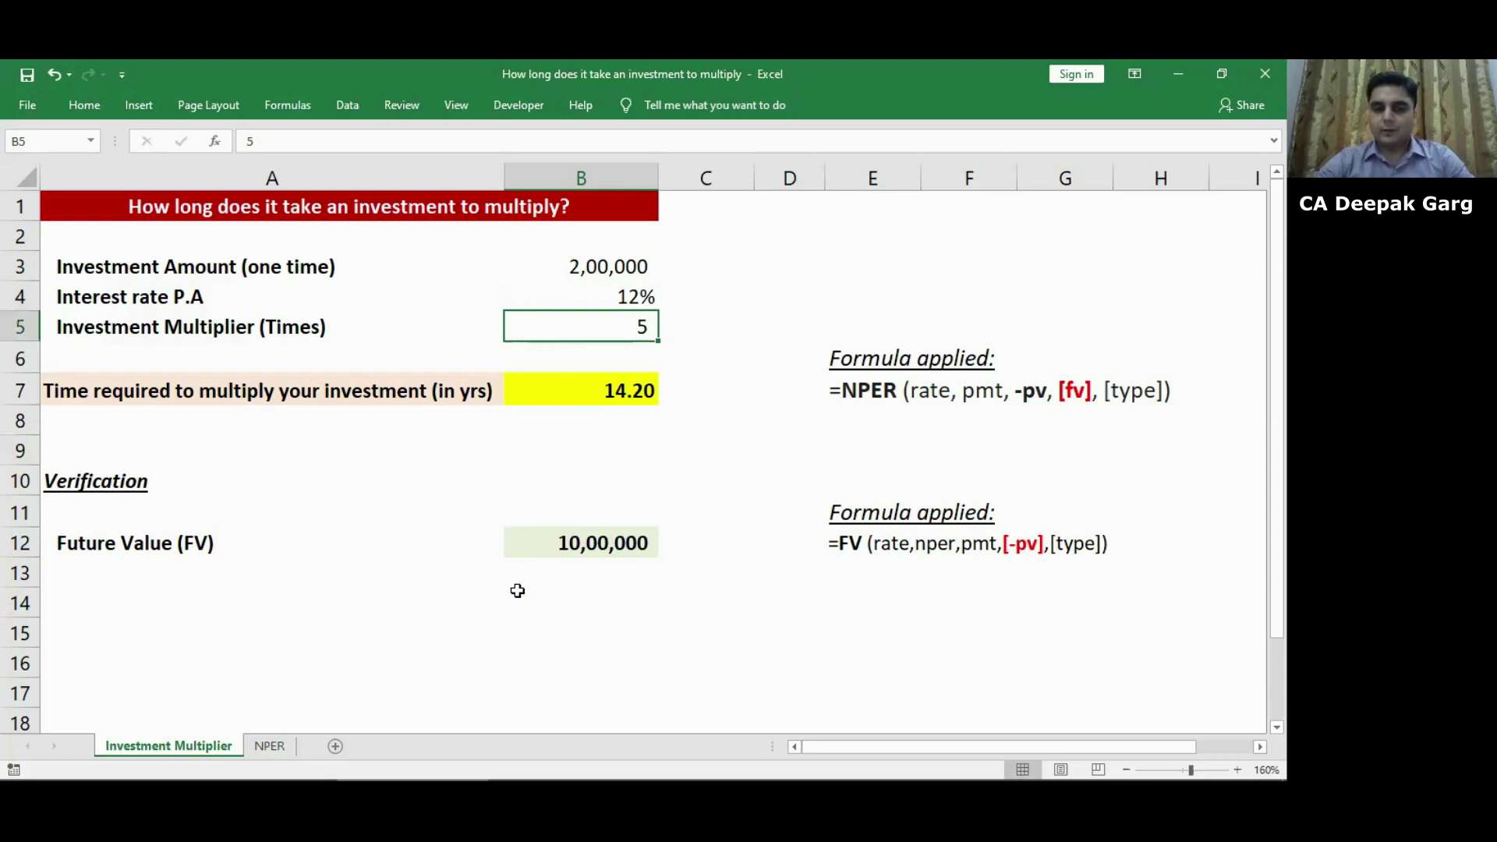
left_click(555, 396)
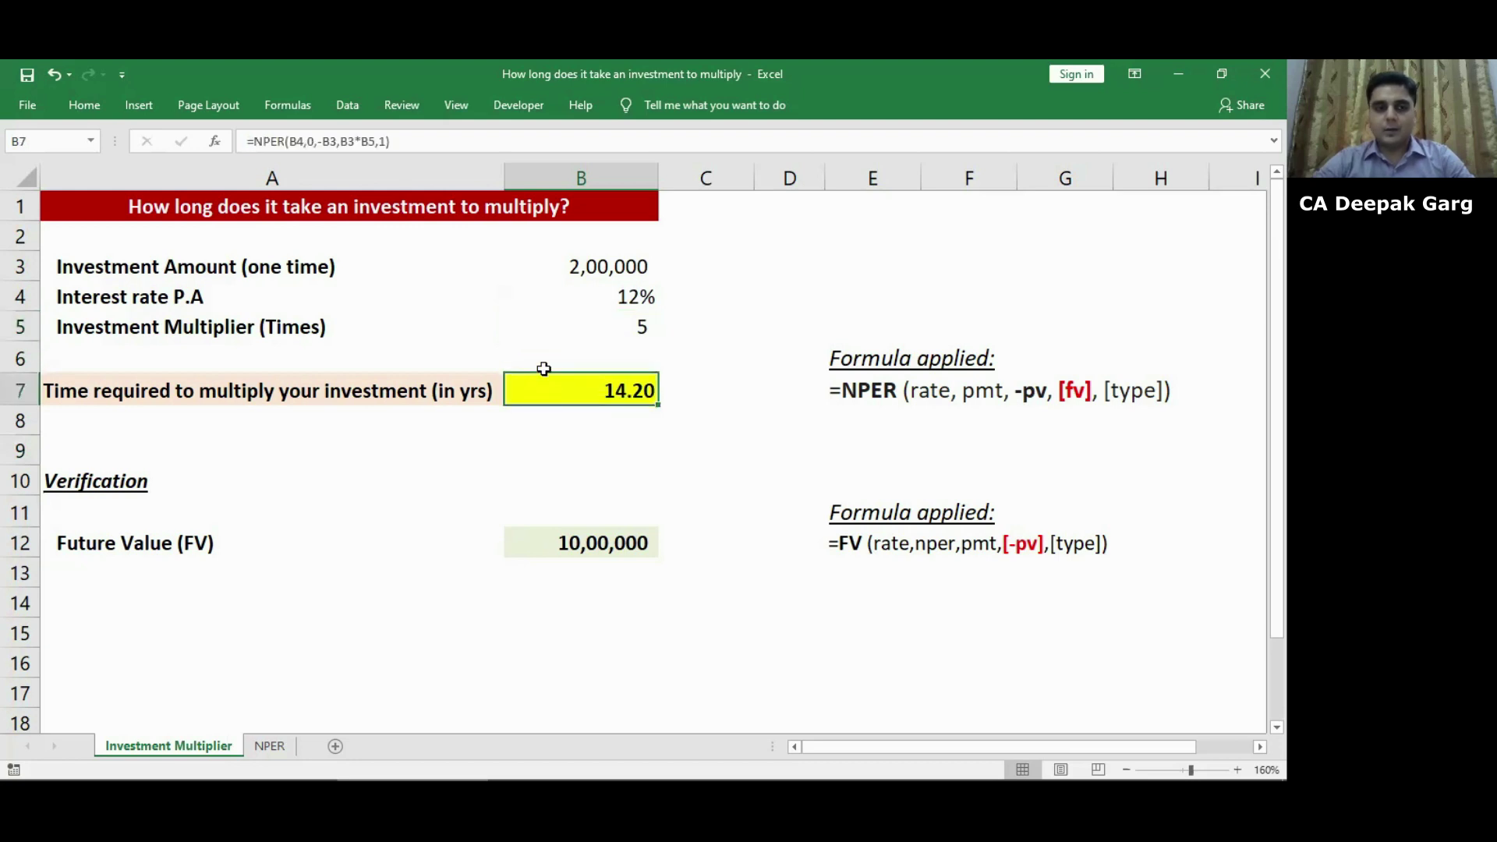
right_click(557, 289)
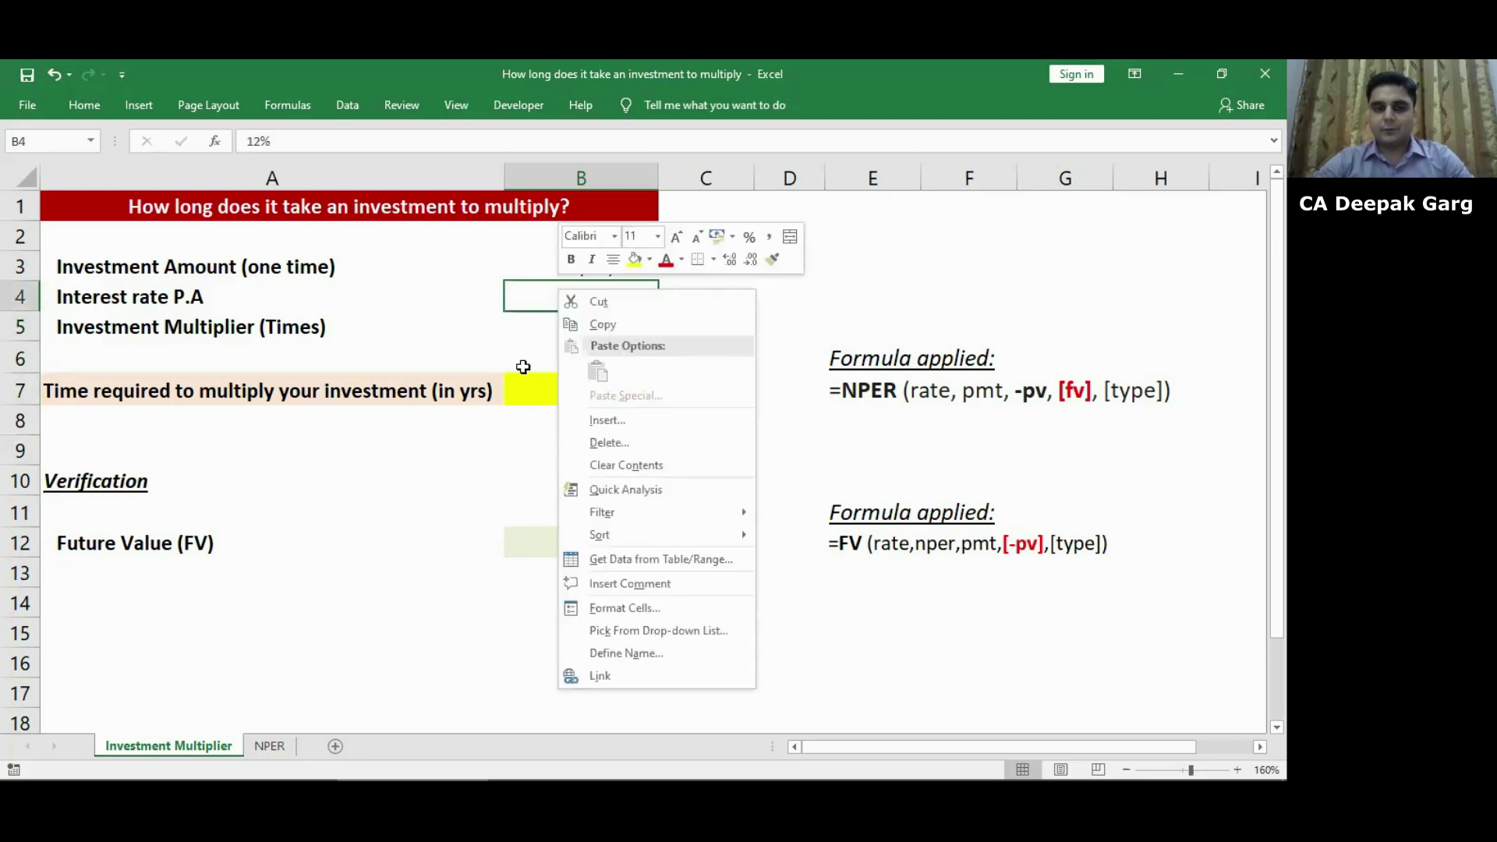
Change the interest rate in B4 to 15% and the multiplier in B5 to 7.
key("Escape")
type("15")
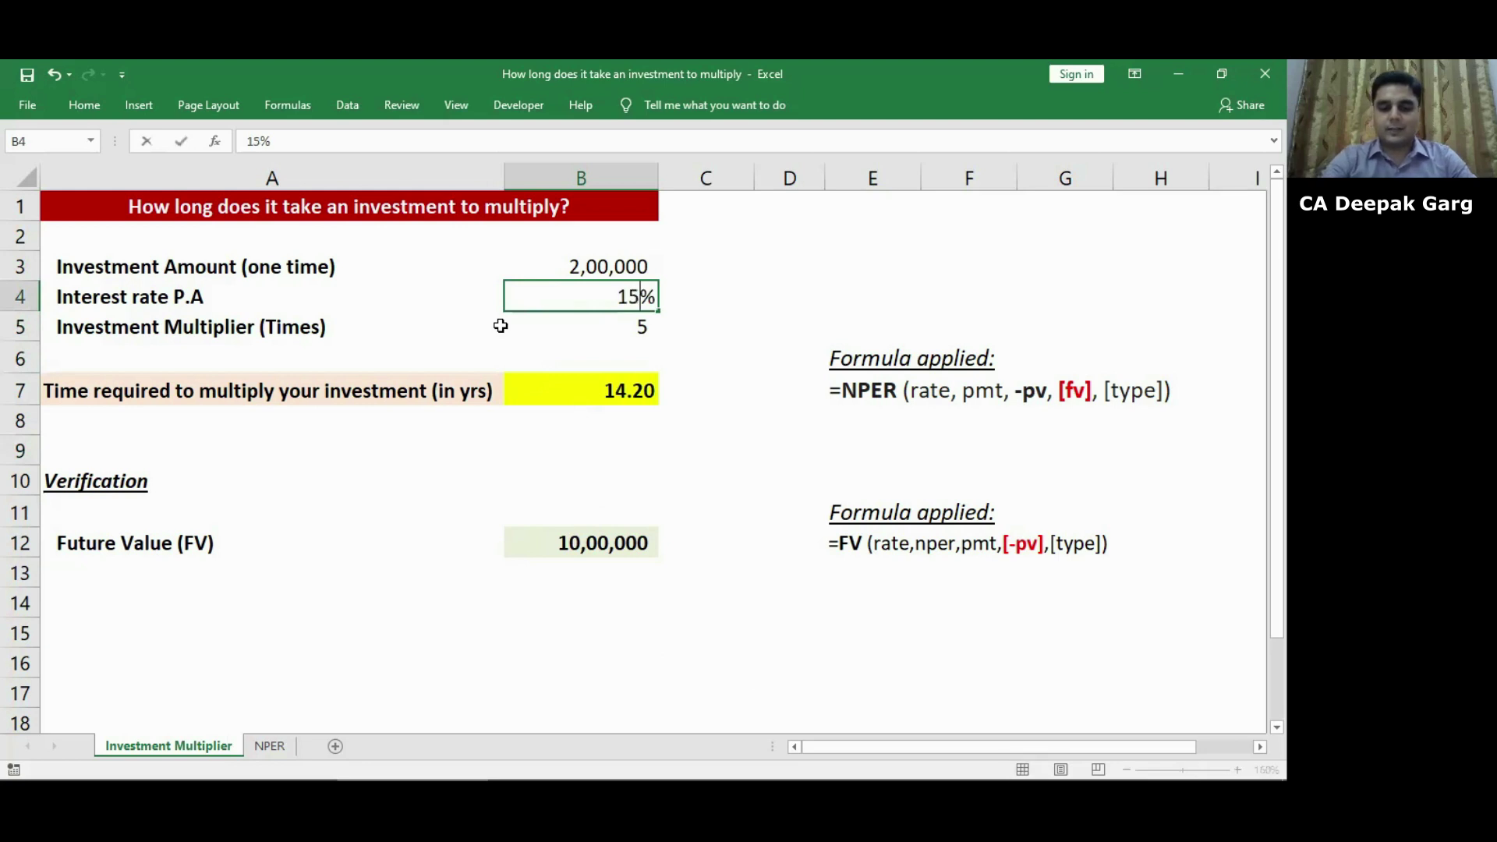
key("Return")
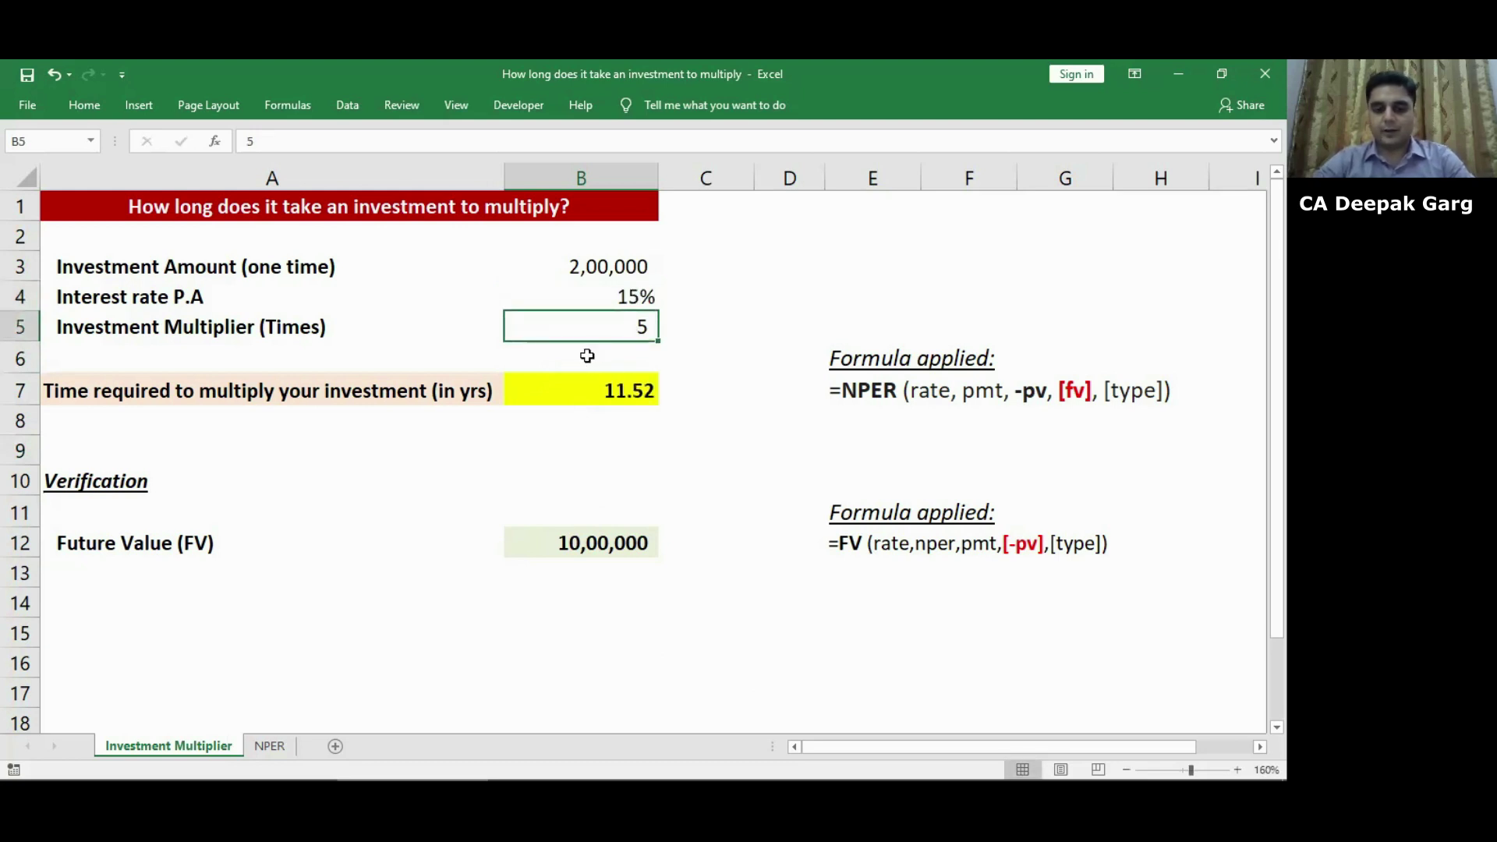
type("7")
key("Return")
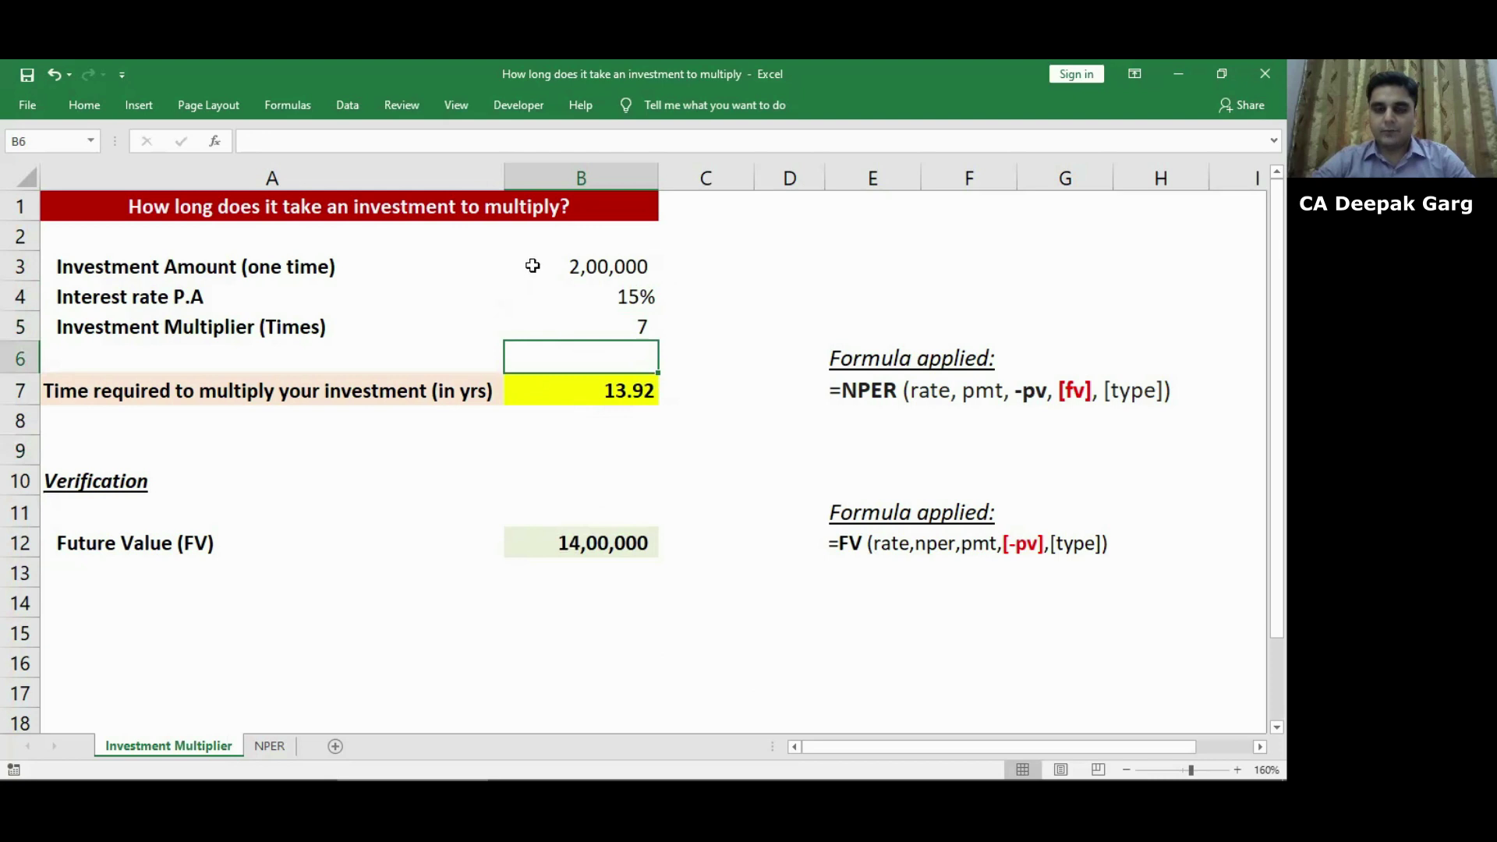
Set the multiplier in B5 to 10, so B7 shows 16.48 years.
right_click(570, 390)
key("Escape")
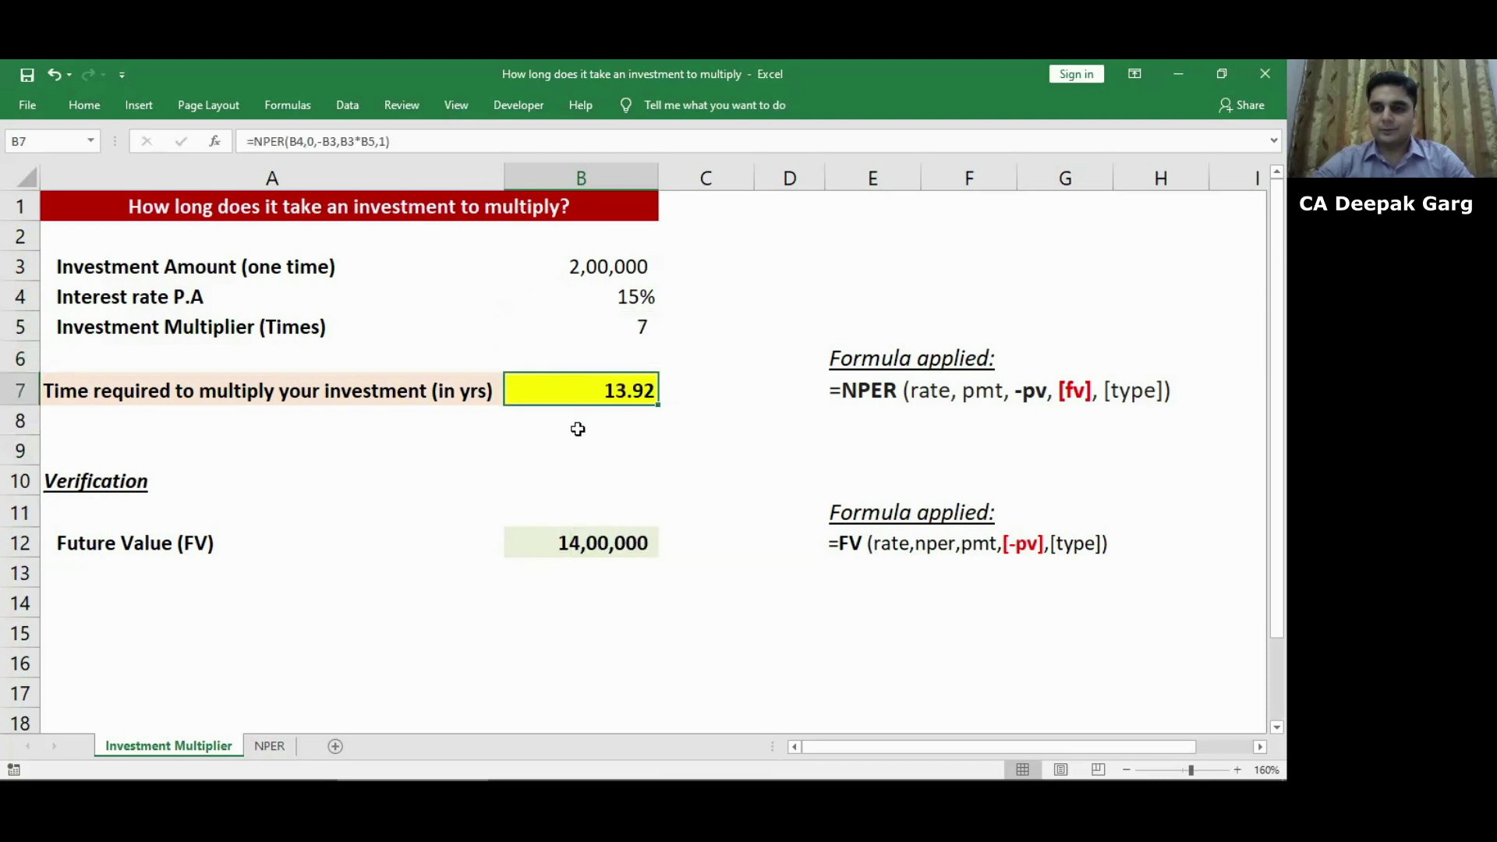
left_click(551, 328)
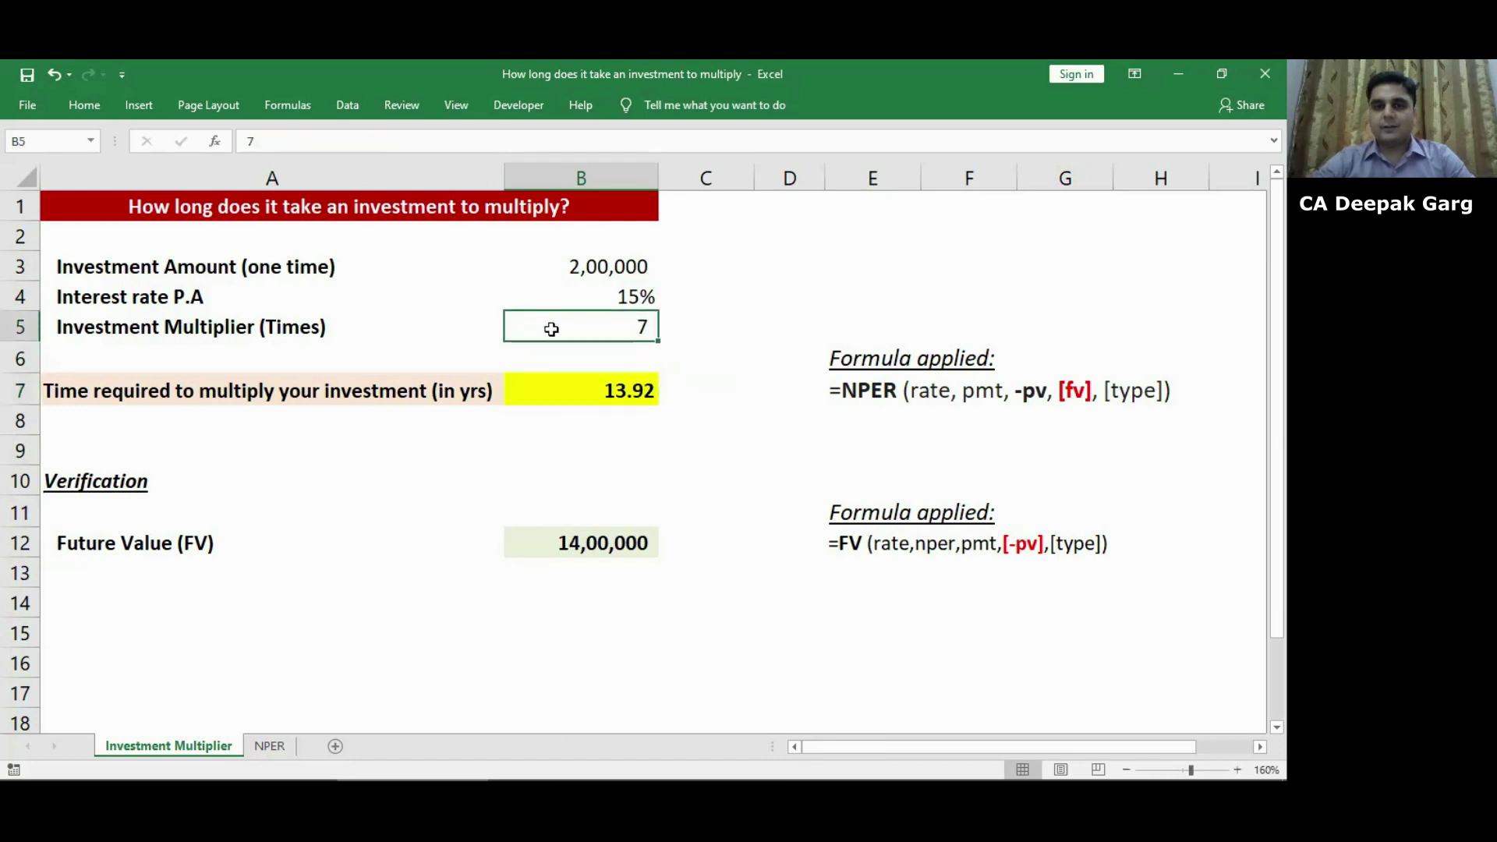
type("10")
key("Return")
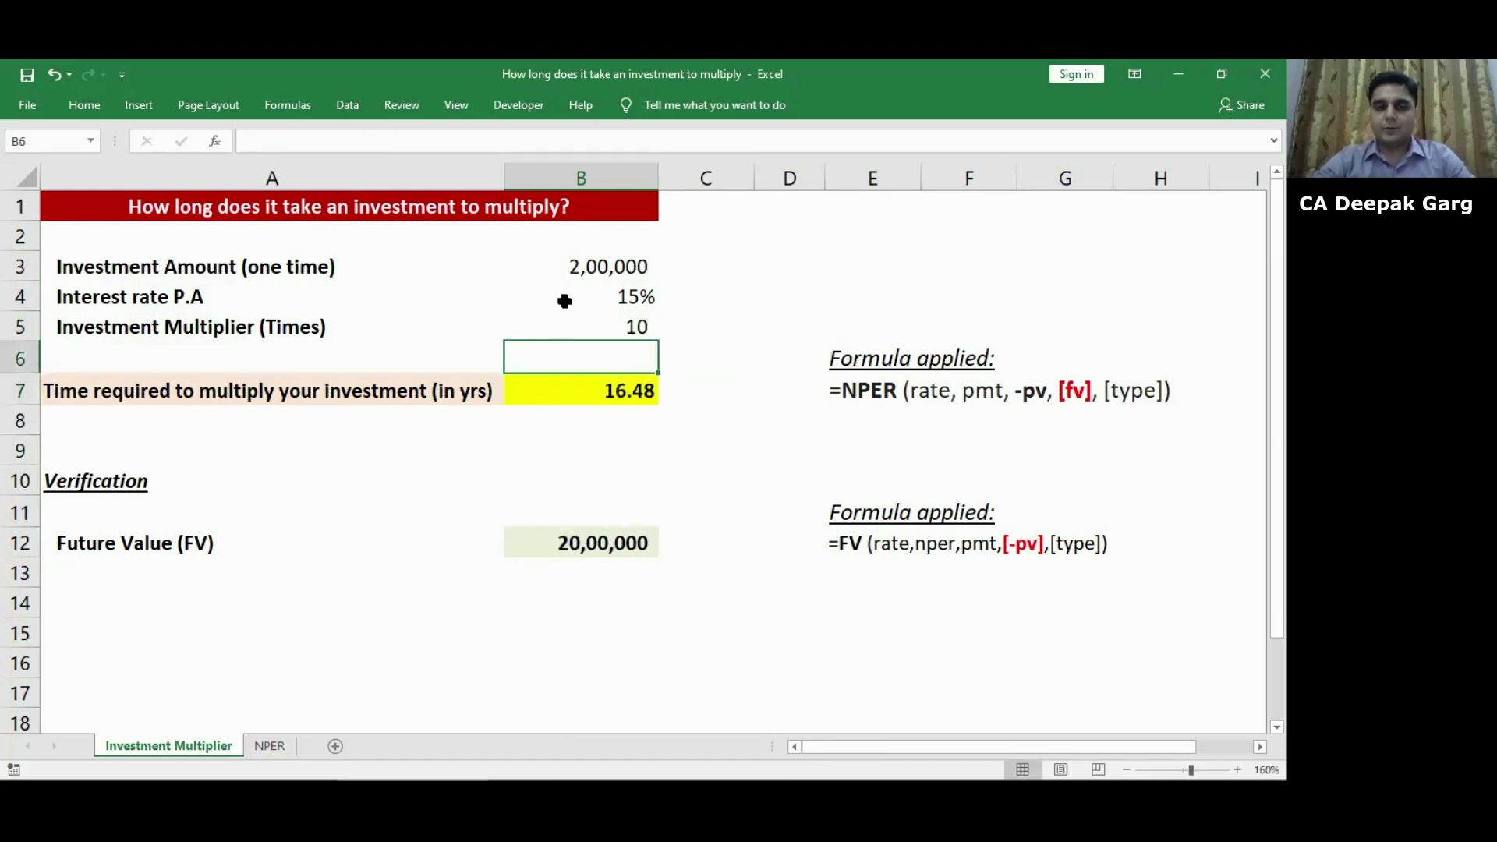